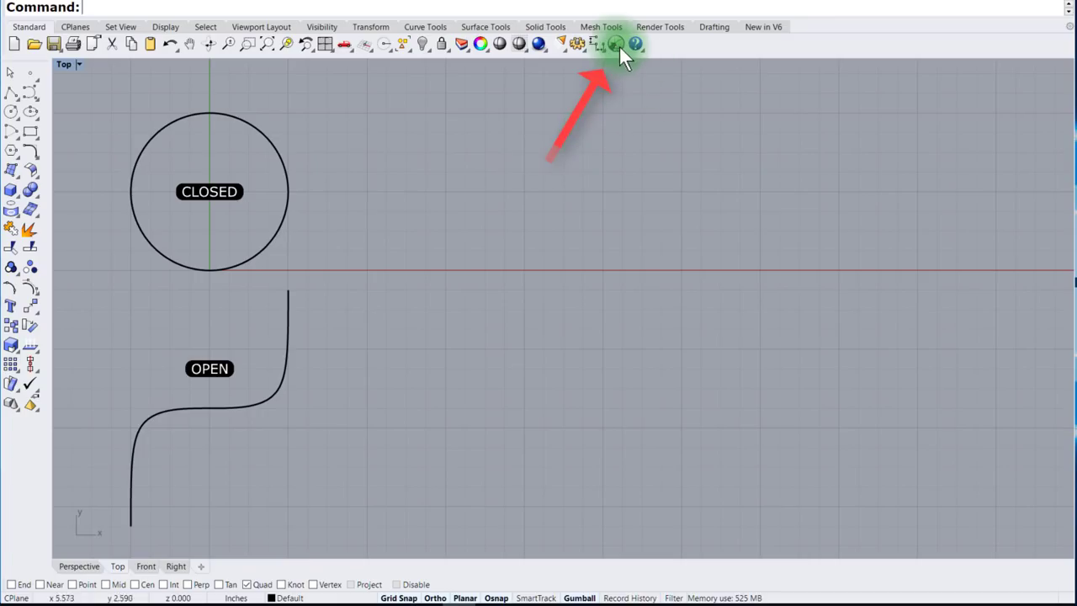
# Switch to Grasshopper and add a Curve parameter that references the closed circle.
pyautogui.click(616, 44)
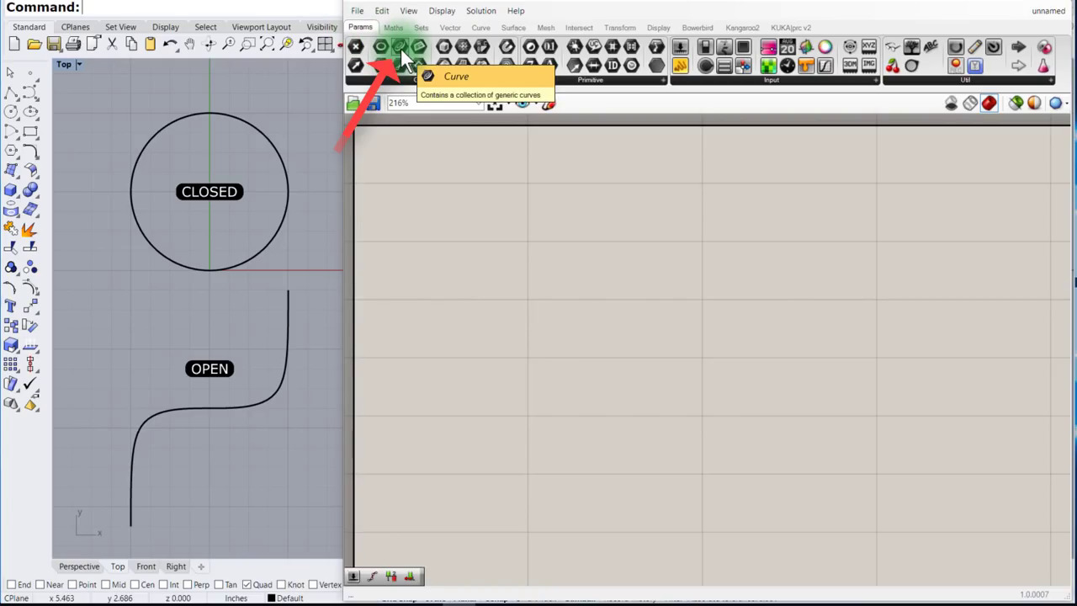
pyautogui.moveTo(400, 47); pyautogui.dragTo(489, 162)
pyautogui.moveTo(446, 212); pyautogui.dragTo(446, 212)
pyautogui.rightClick(443, 220)
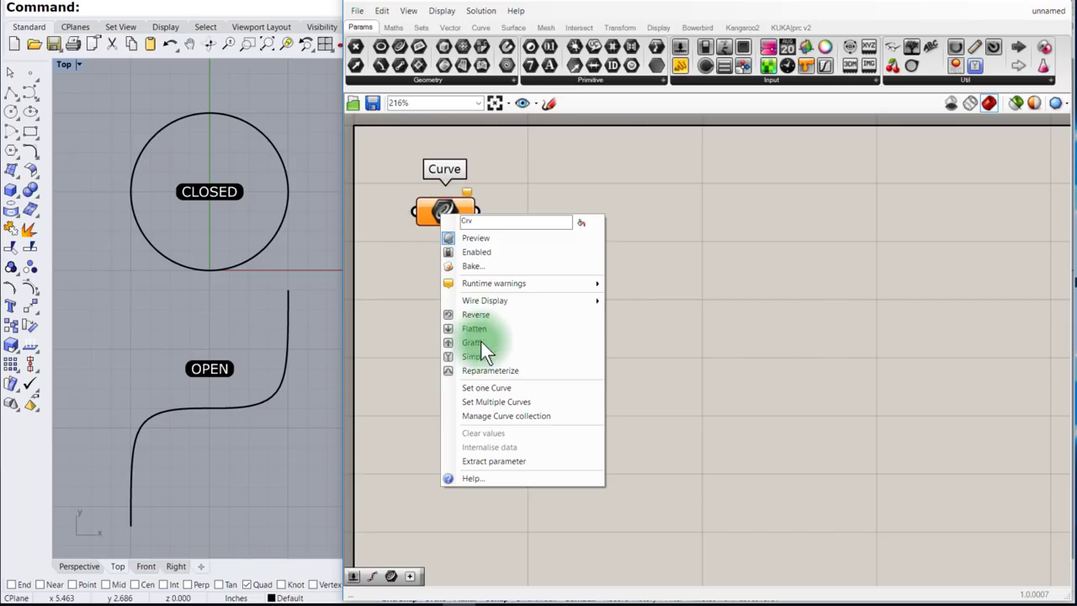
pyautogui.click(490, 391)
pyautogui.click(187, 122)
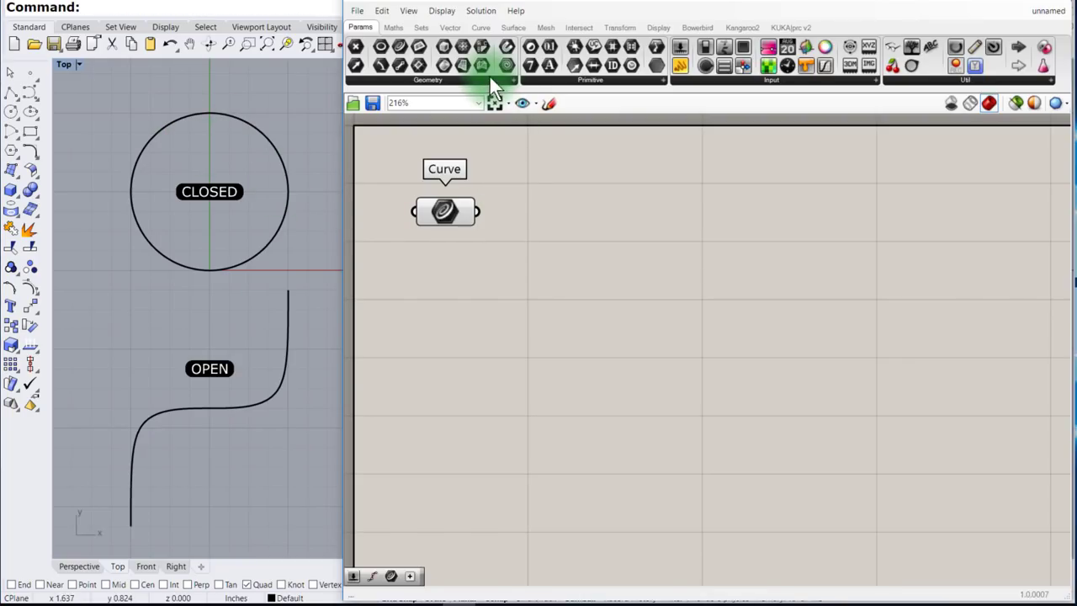
# Add a Divide Curve component beside the Curve parameter and connect the curve to its C input.
pyautogui.click(480, 27)
pyautogui.click(600, 82)
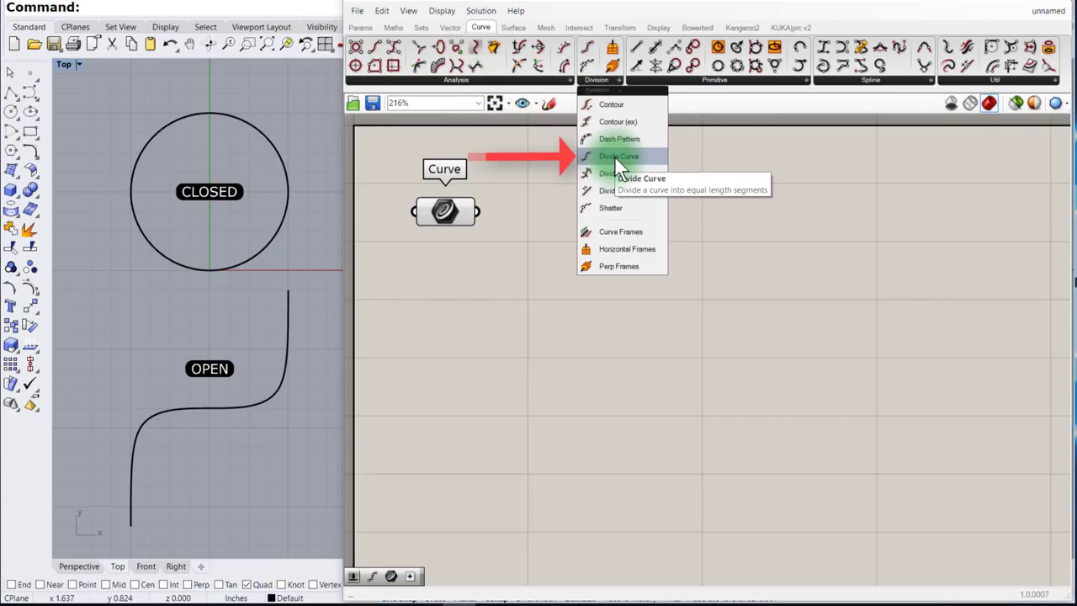
pyautogui.moveTo(615, 155); pyautogui.dragTo(632, 231)
pyautogui.moveTo(479, 211); pyautogui.dragTo(593, 204)
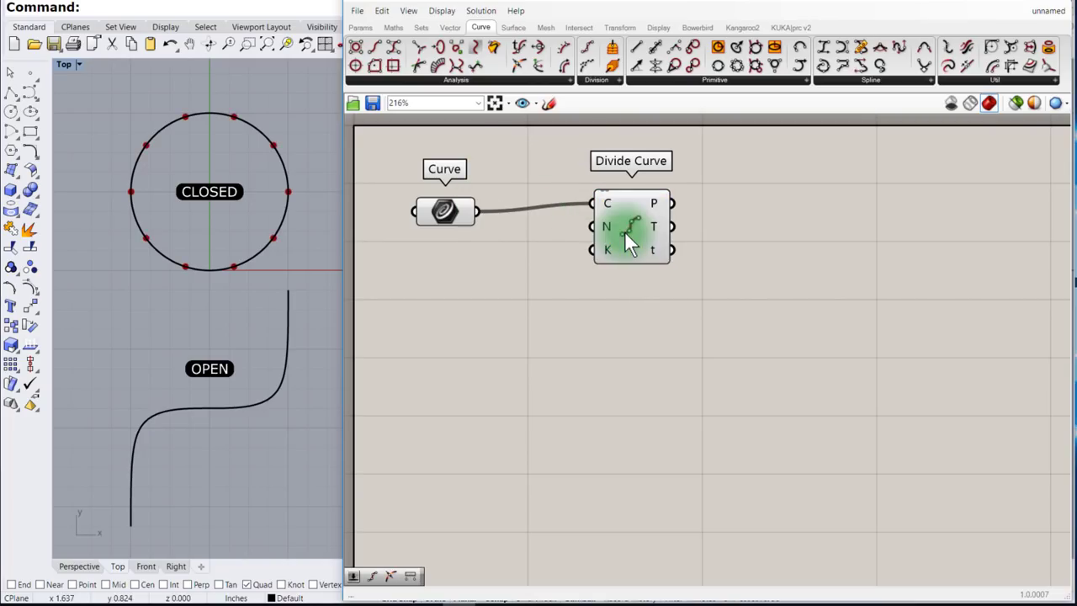
pyautogui.moveTo(629, 243); pyautogui.dragTo(638, 253)
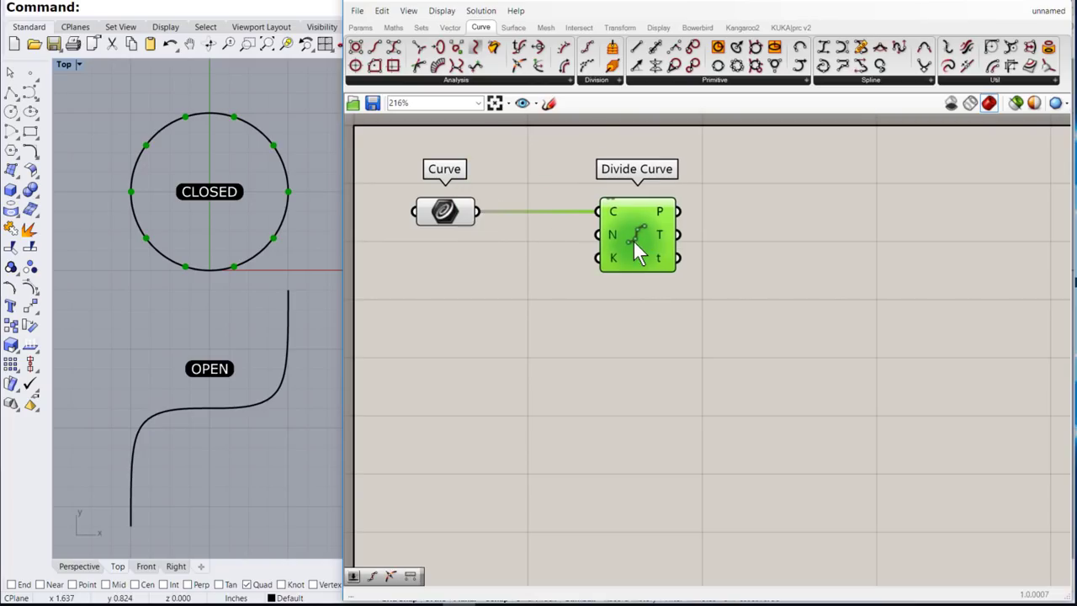
# Create a number slider from 4<10, set it to 8 and connect it to Divide Curve's N input.
pyautogui.doubleClick(448, 259)
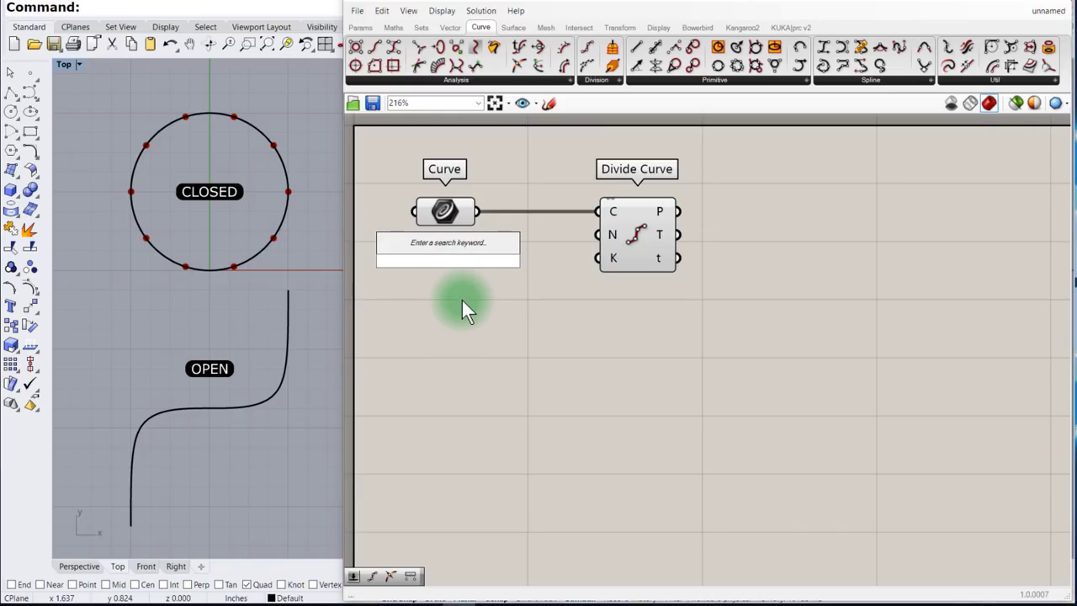
pyautogui.write('4<10')
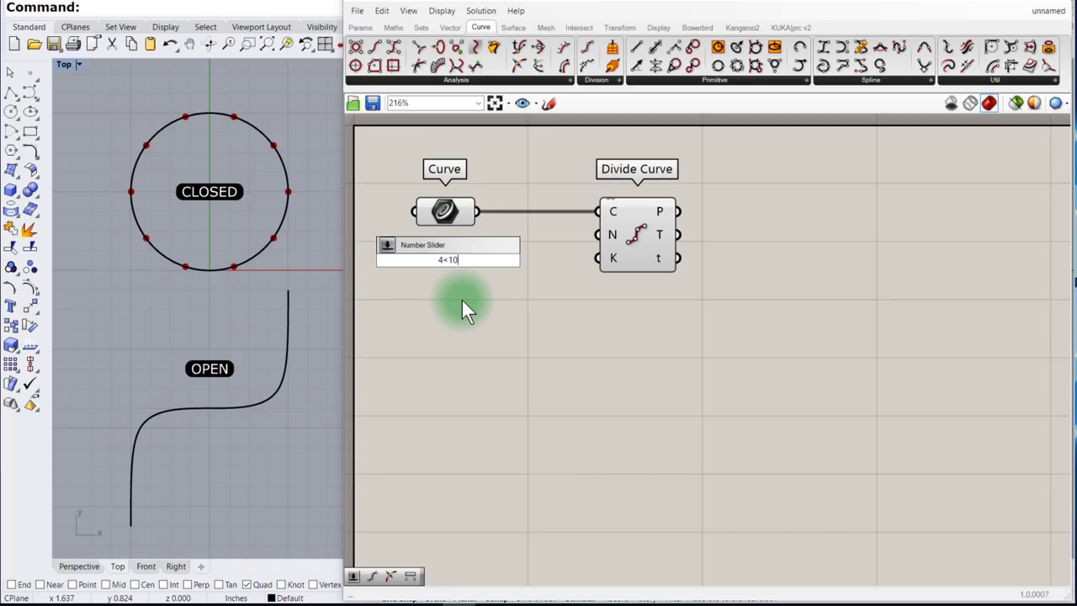
pyautogui.press('Return')
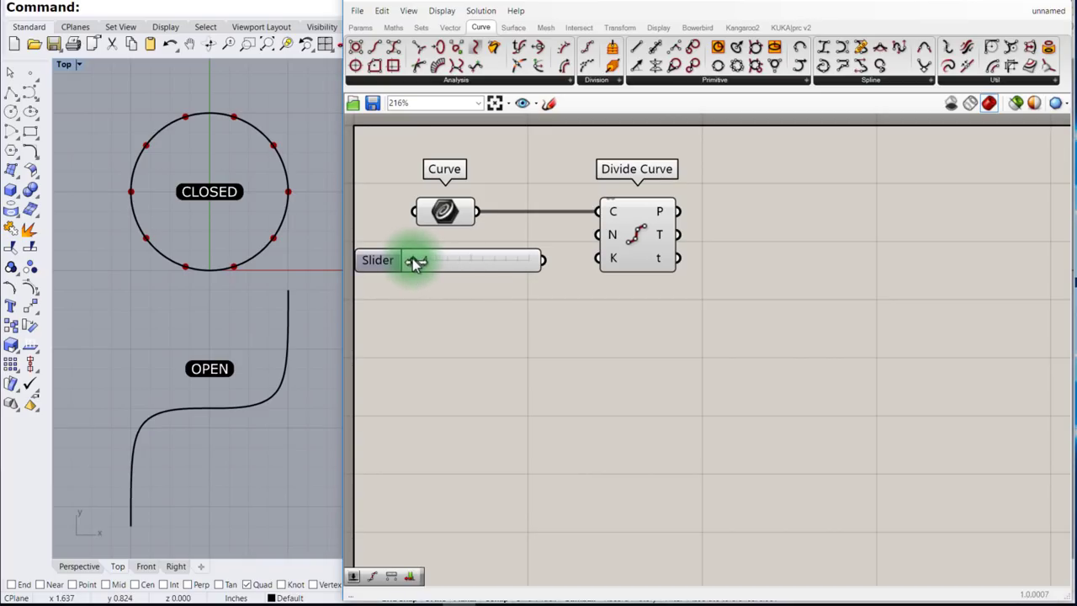
pyautogui.moveTo(415, 261); pyautogui.dragTo(487, 272)
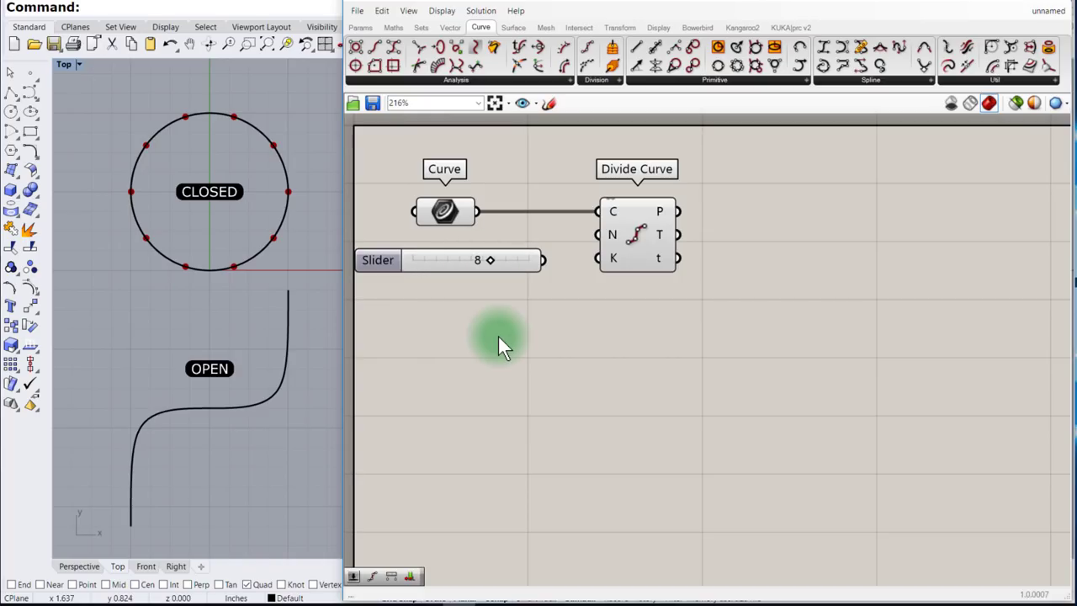
pyautogui.moveTo(548, 261); pyautogui.dragTo(591, 242)
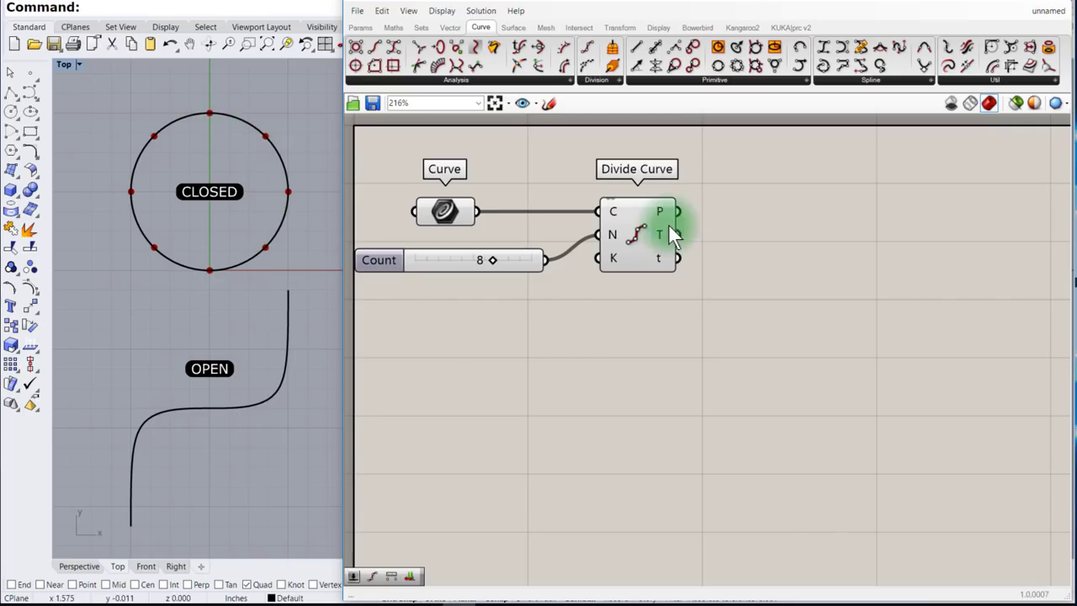
# Add a List Length component and feed it the division points from Divide Curve's P output.
pyautogui.moveTo(662, 217)
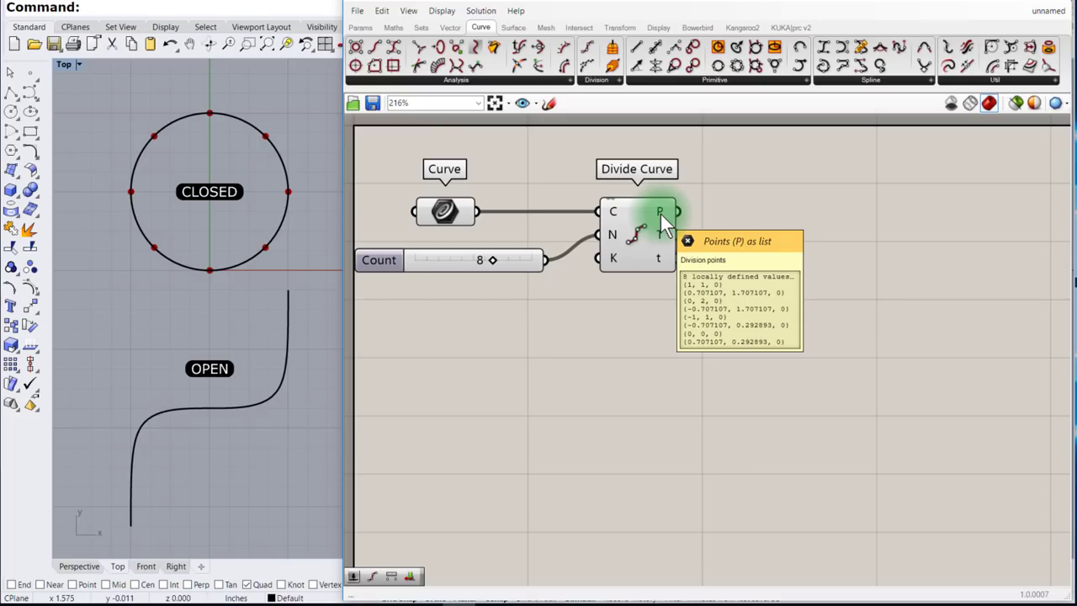
pyautogui.click(421, 27)
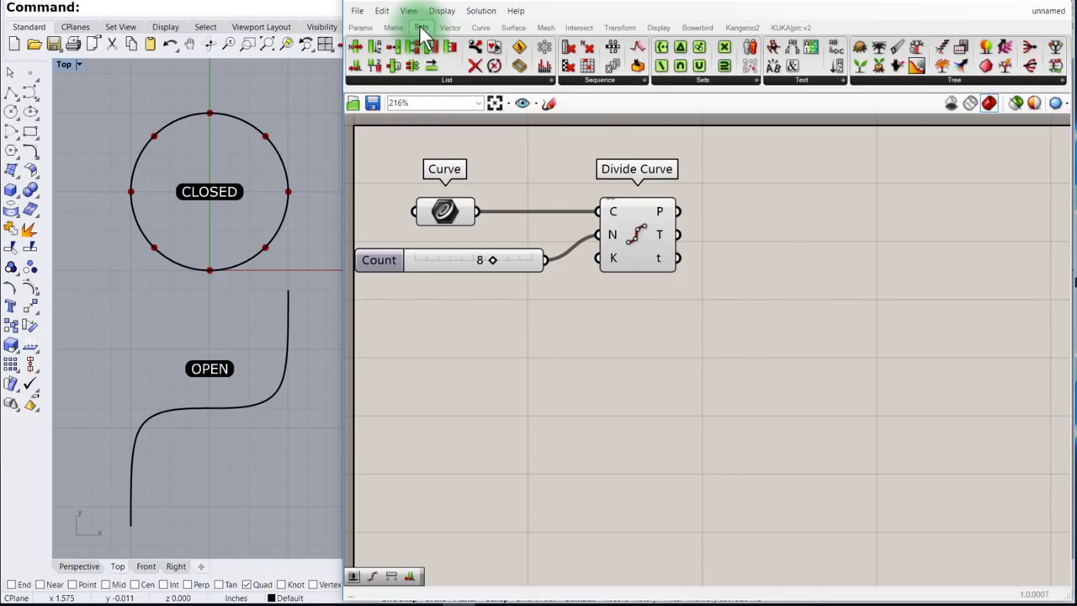
pyautogui.click(449, 80)
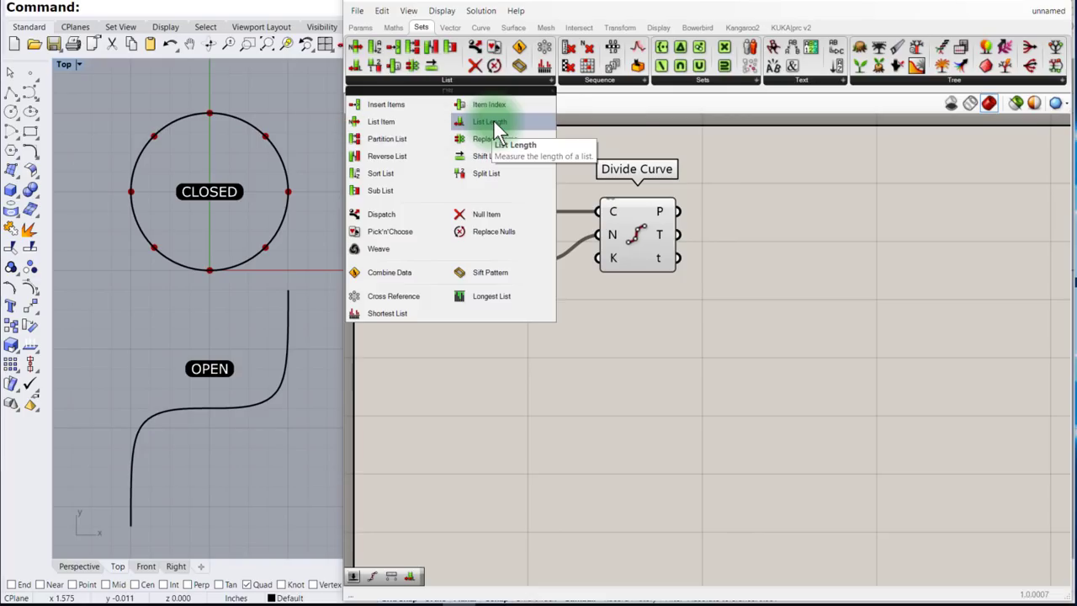
pyautogui.moveTo(497, 128); pyautogui.dragTo(758, 211)
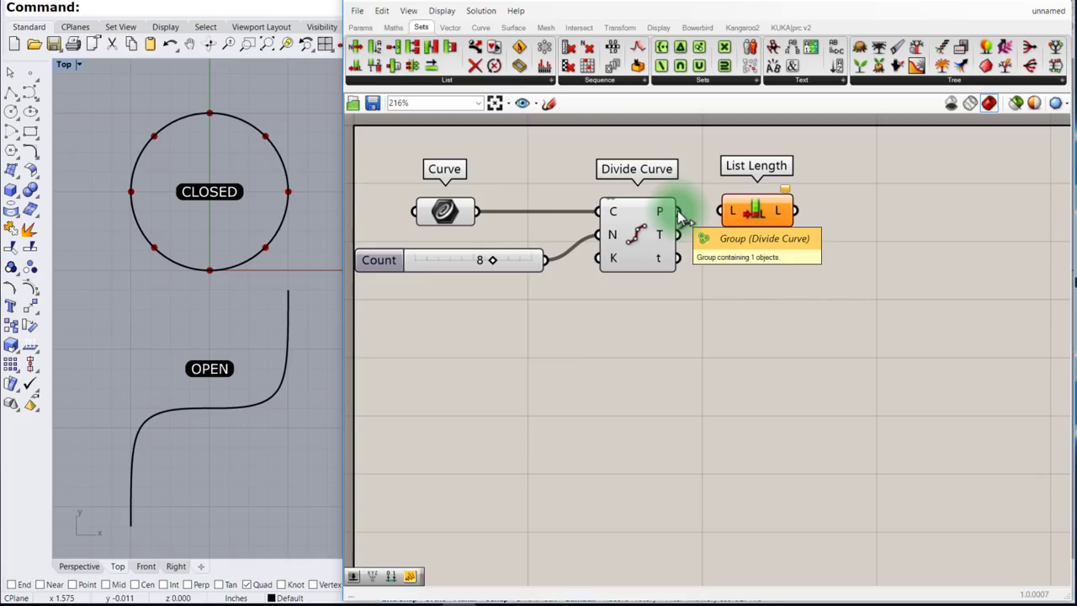
pyautogui.moveTo(686, 219); pyautogui.dragTo(710, 221)
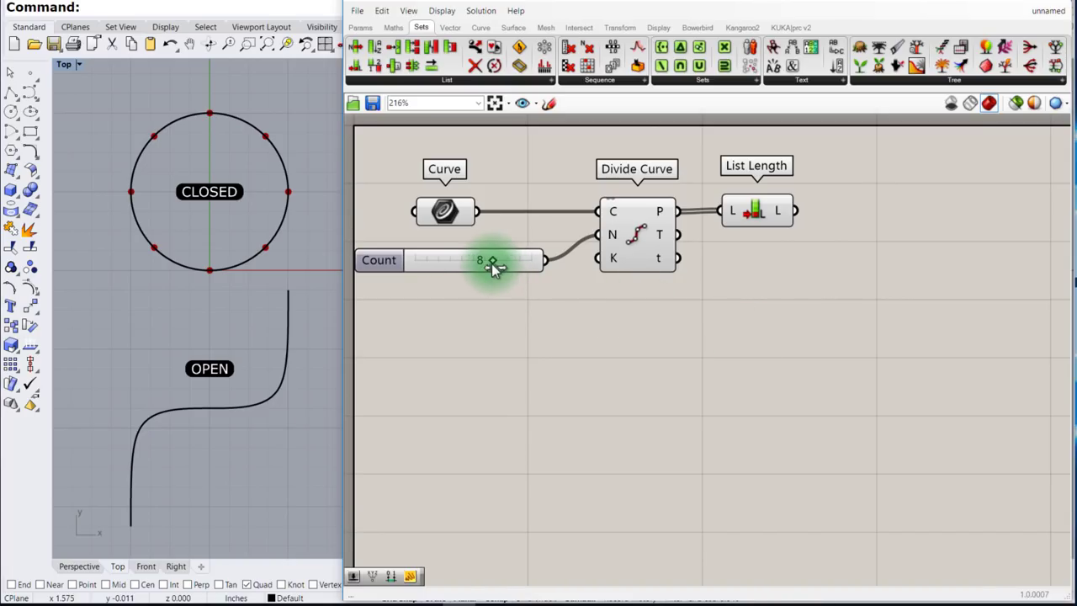
pyautogui.moveTo(765, 220); pyautogui.dragTo(759, 217)
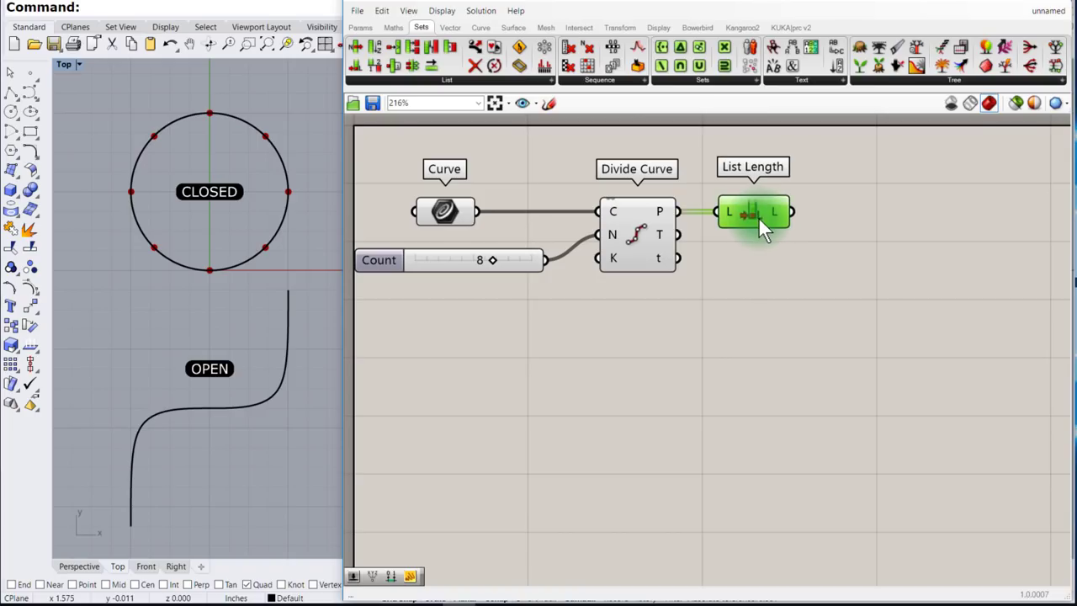
pyautogui.click(775, 263)
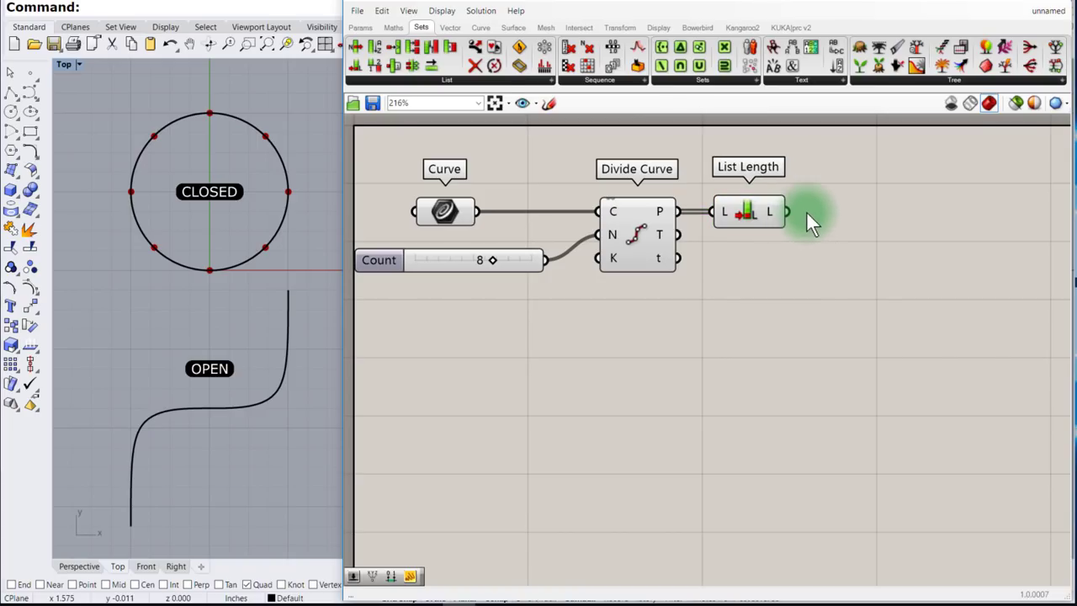
# Add a smaller Panel beside List Length and connect the L output to it.
pyautogui.click(359, 26)
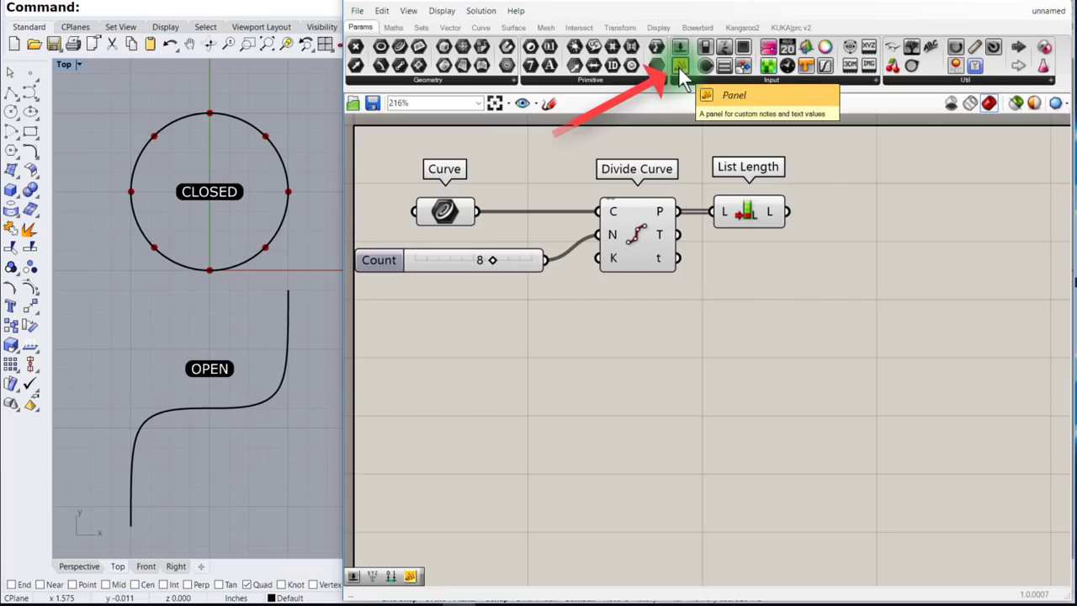
pyautogui.moveTo(681, 72); pyautogui.dragTo(940, 220)
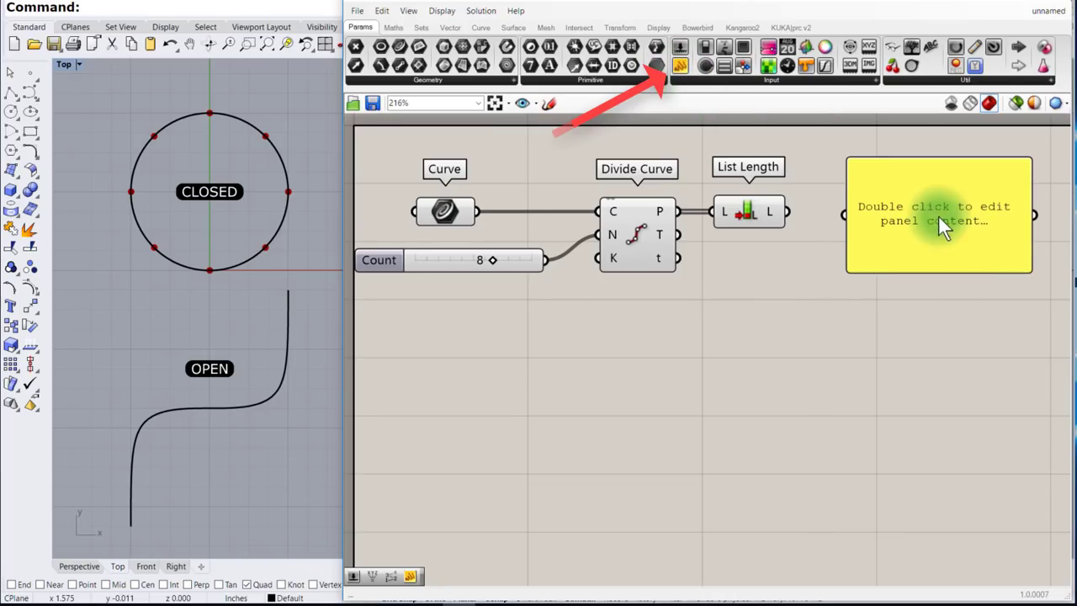
pyautogui.moveTo(1023, 267); pyautogui.dragTo(958, 236)
pyautogui.moveTo(914, 196); pyautogui.dragTo(887, 190)
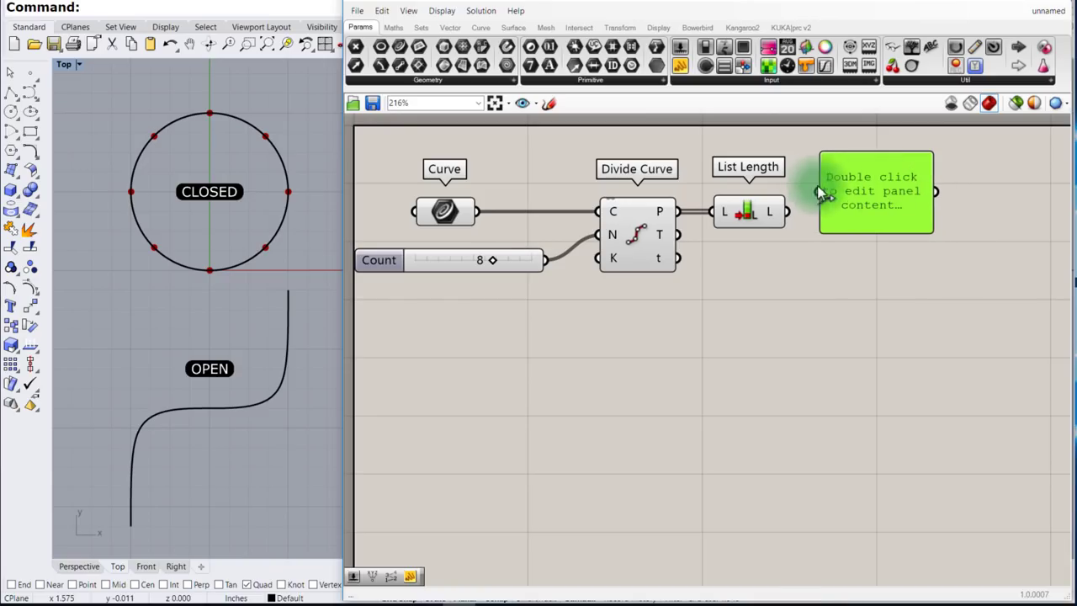
pyautogui.moveTo(793, 213); pyautogui.dragTo(815, 192)
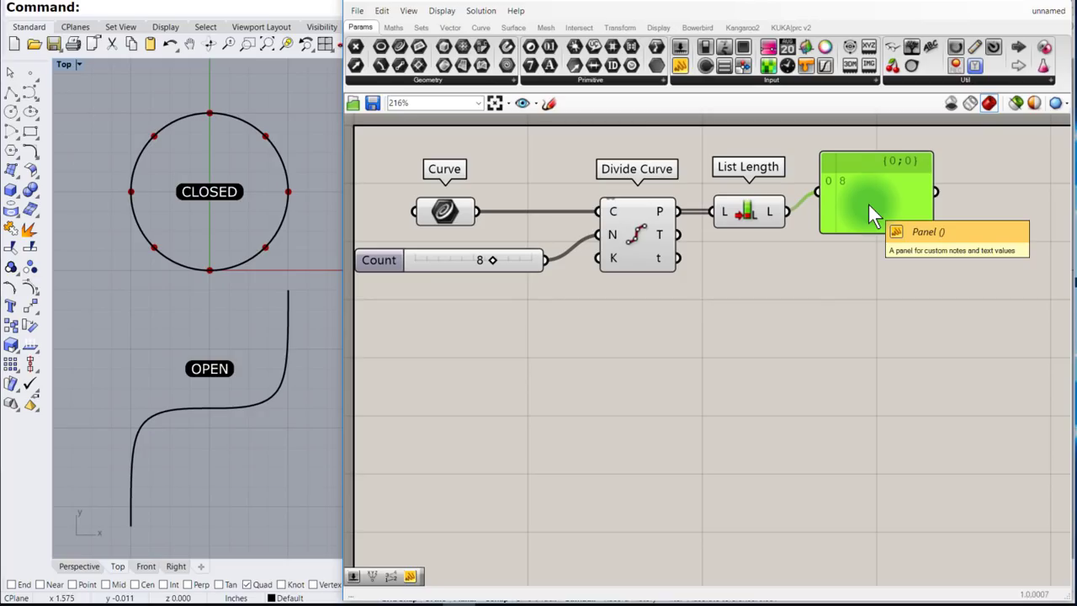
# Set the panel's font to Sans Serif, then shrink the panel and align it with List Length.
pyautogui.rightClick(868, 203)
pyautogui.moveTo(908, 396)
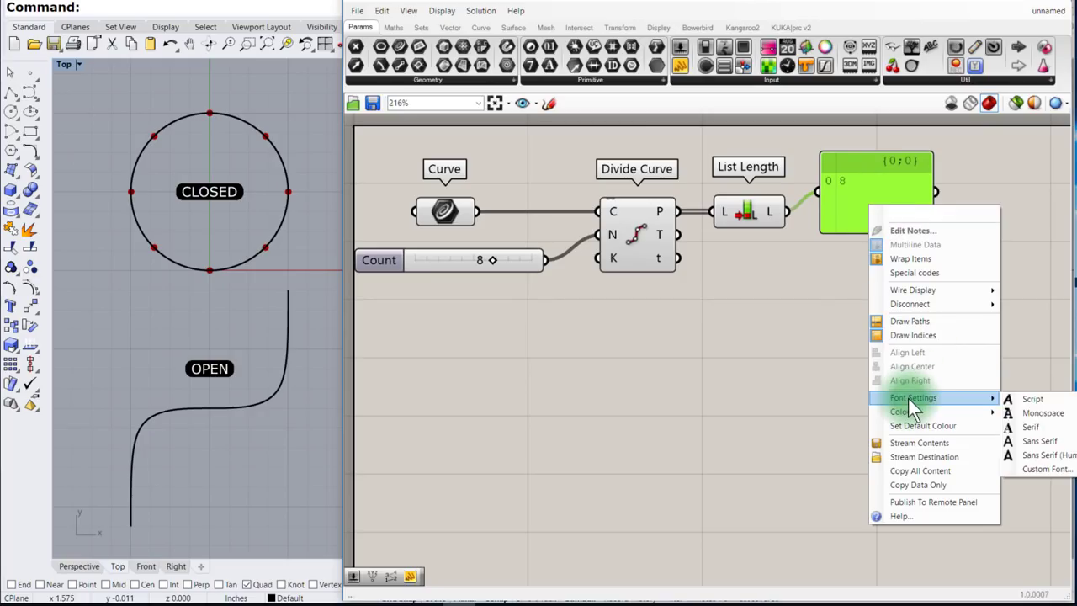
pyautogui.click(1022, 440)
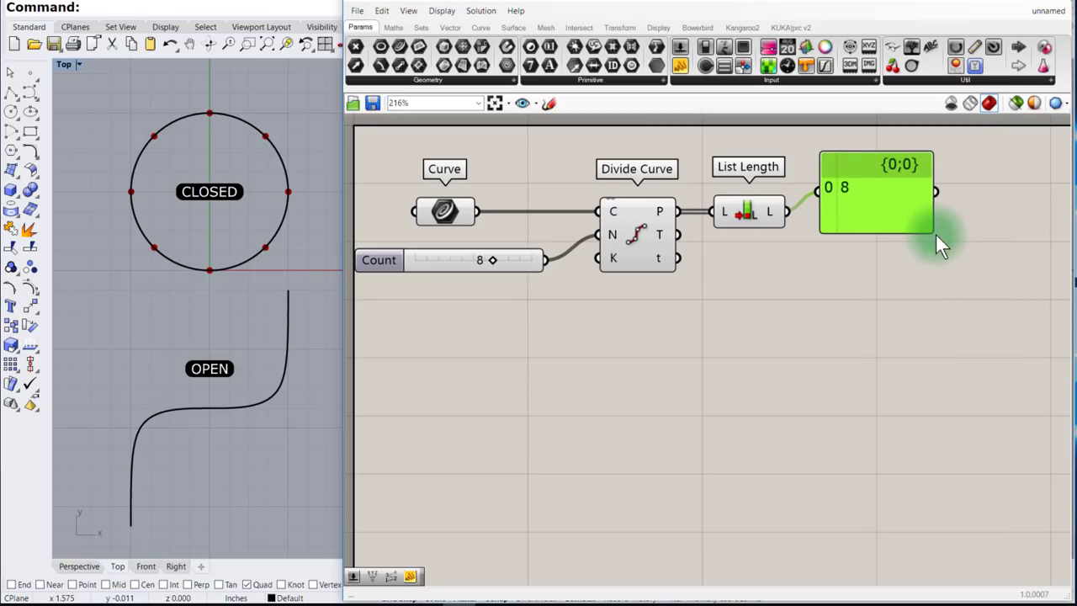
pyautogui.click(934, 233)
pyautogui.moveTo(926, 227); pyautogui.dragTo(882, 235)
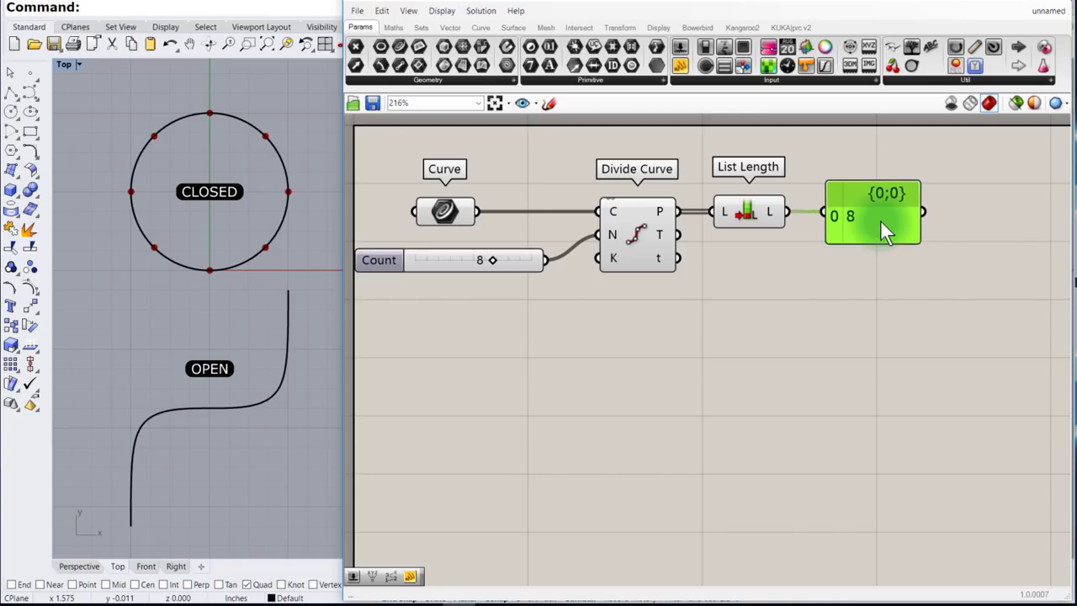
pyautogui.click(854, 292)
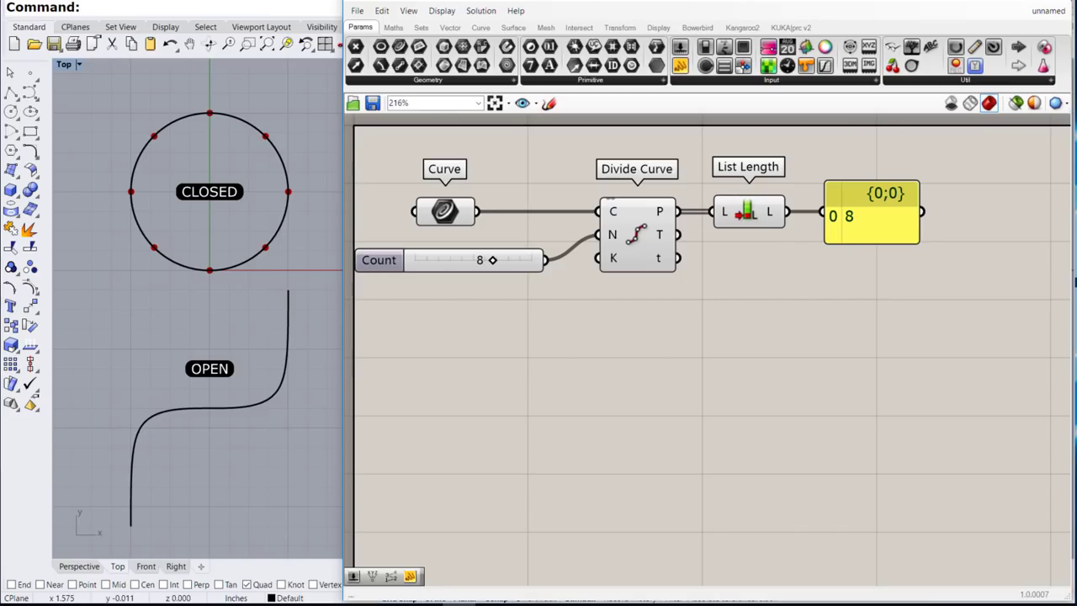
# Add a Point List component below the panel and connect Divide Curve's P output to its P input.
pyautogui.click(658, 28)
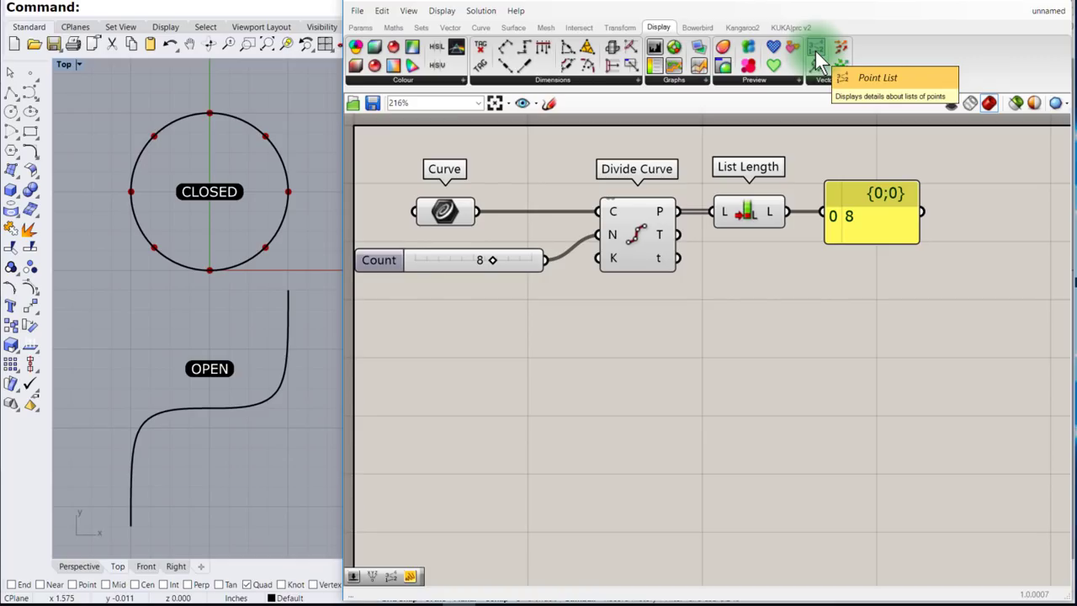
pyautogui.moveTo(817, 54); pyautogui.dragTo(860, 327)
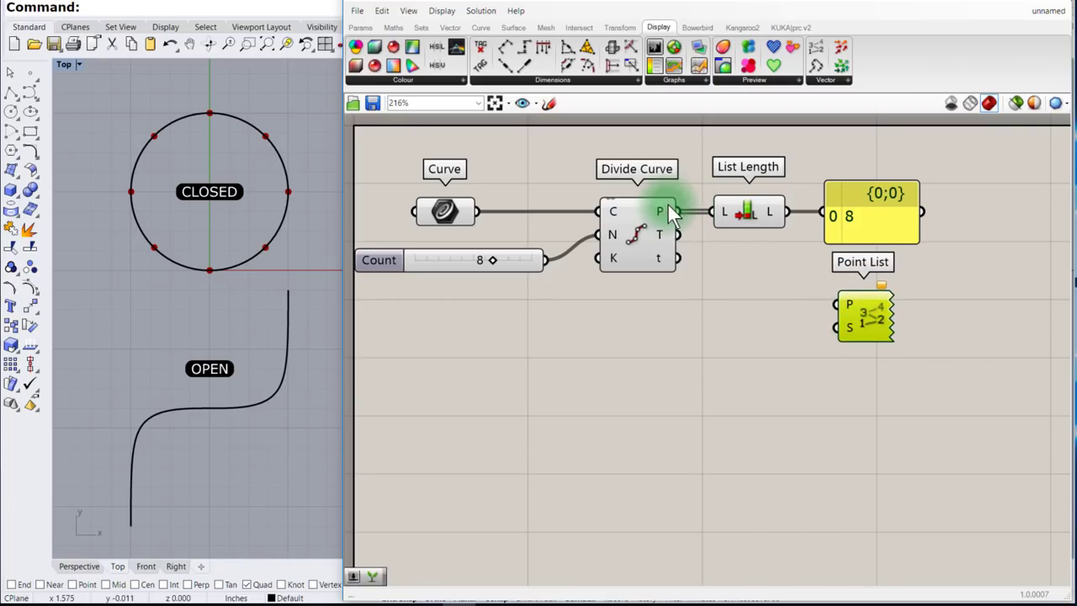
pyautogui.moveTo(687, 221); pyautogui.dragTo(824, 310)
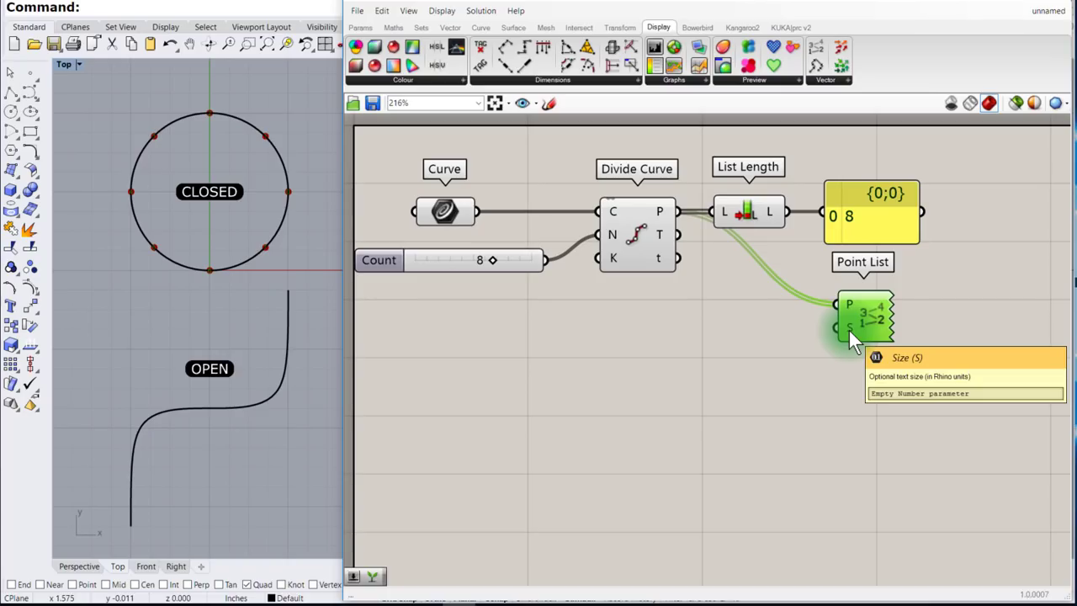
# Create a number slider of 0.4, connect it to Point List's S input and highlight the point numbers.
pyautogui.doubleClick(723, 329)
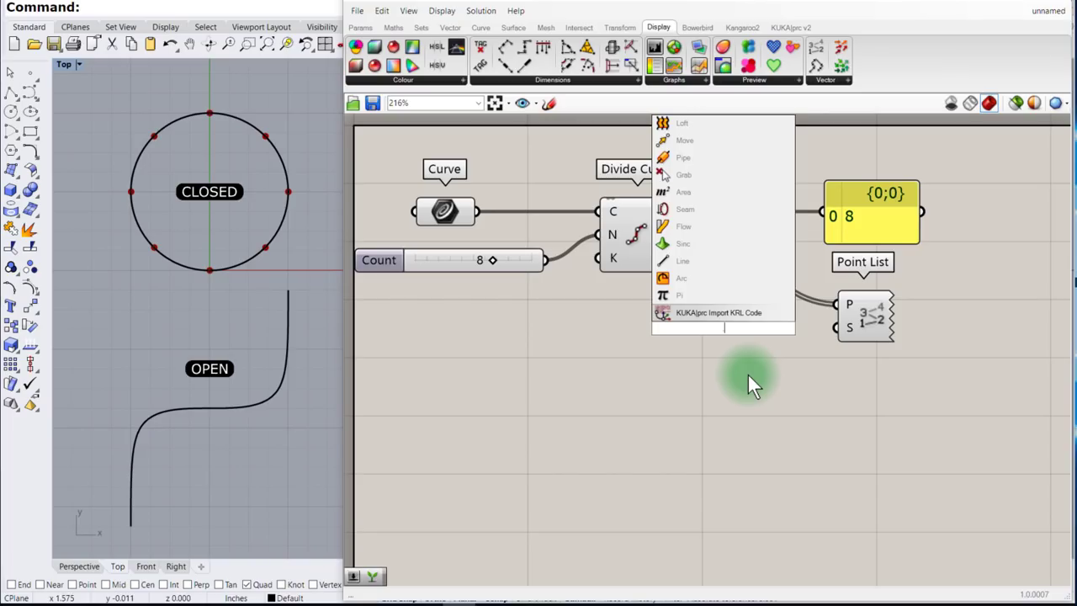
pyautogui.write('4')
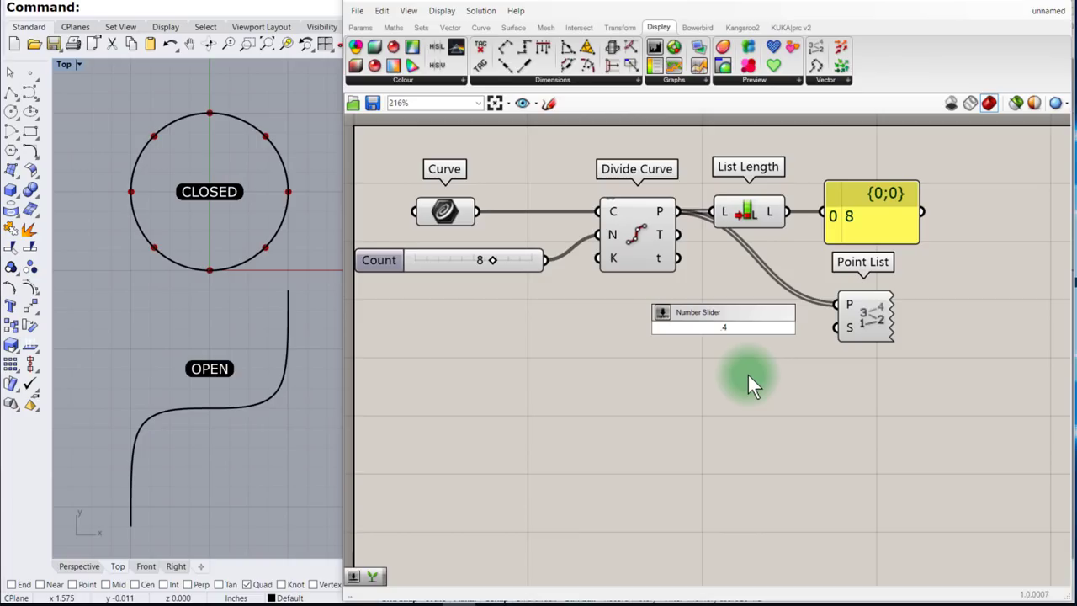
pyautogui.press('Return')
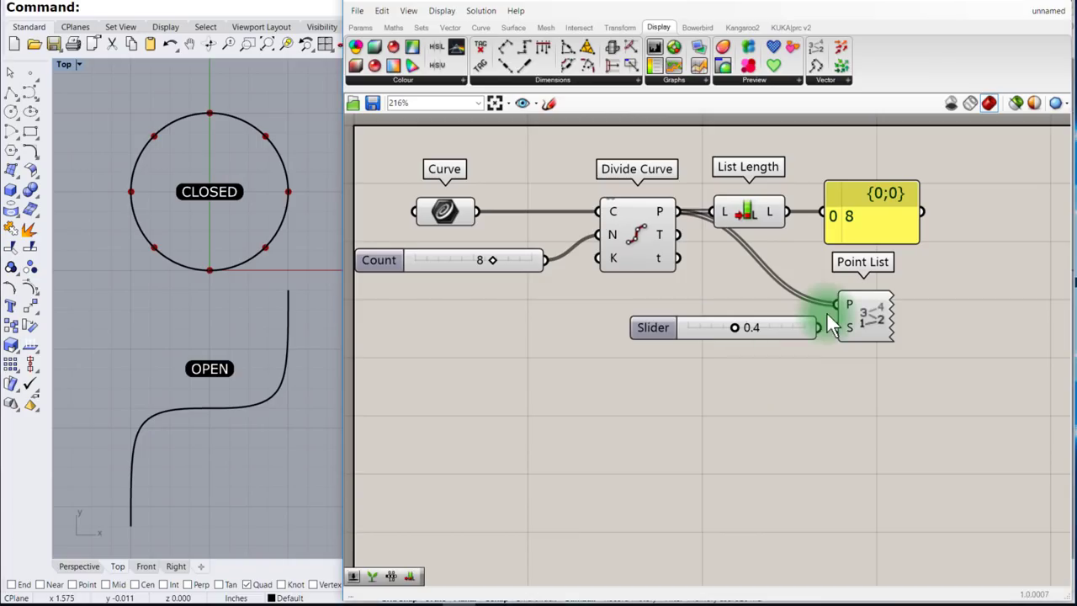
pyautogui.moveTo(826, 329); pyautogui.dragTo(838, 328)
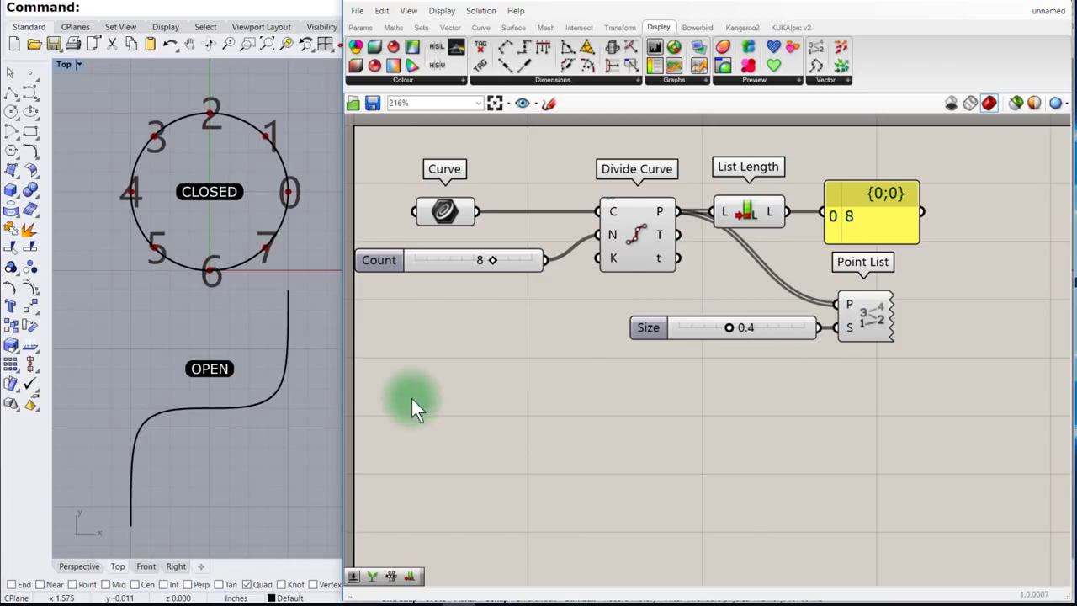
pyautogui.click(868, 311)
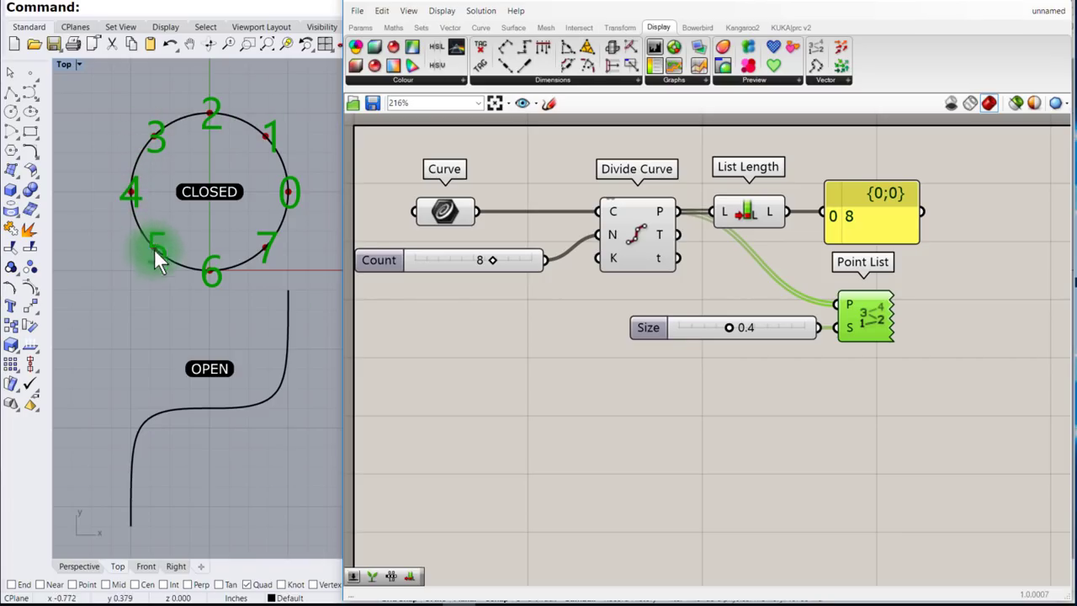
# Reference the open curve in the Curve parameter in place of the closed circle.
pyautogui.rightClick(443, 216)
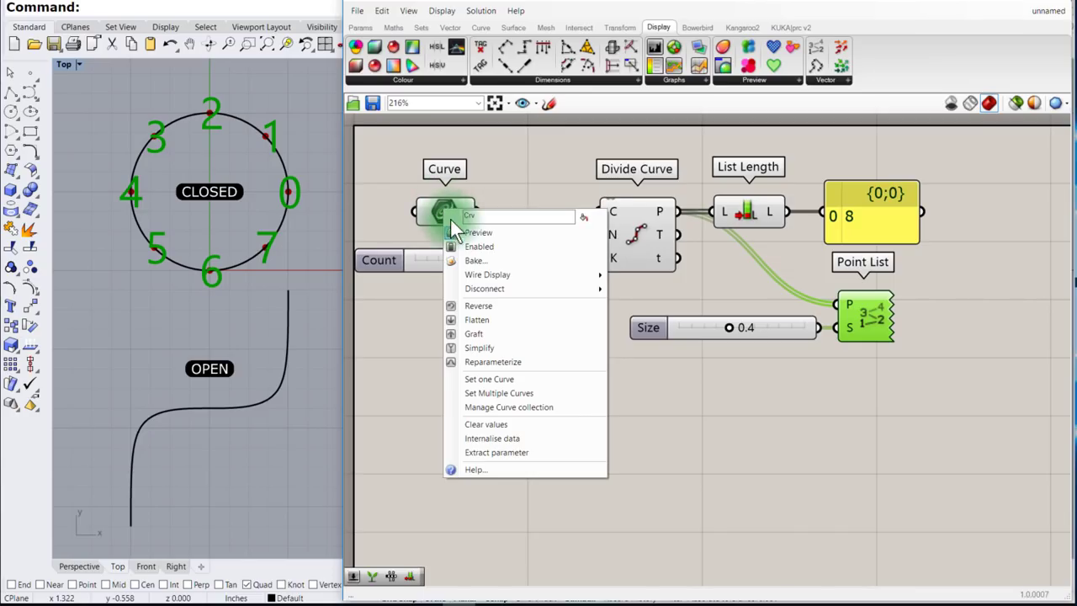
pyautogui.click(478, 378)
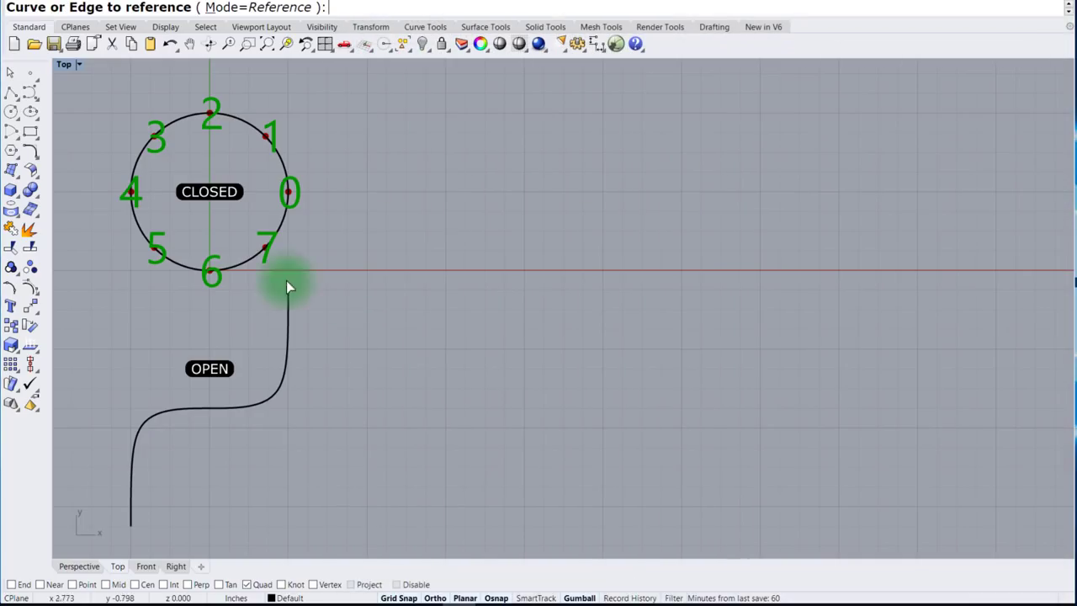
pyautogui.click(149, 418)
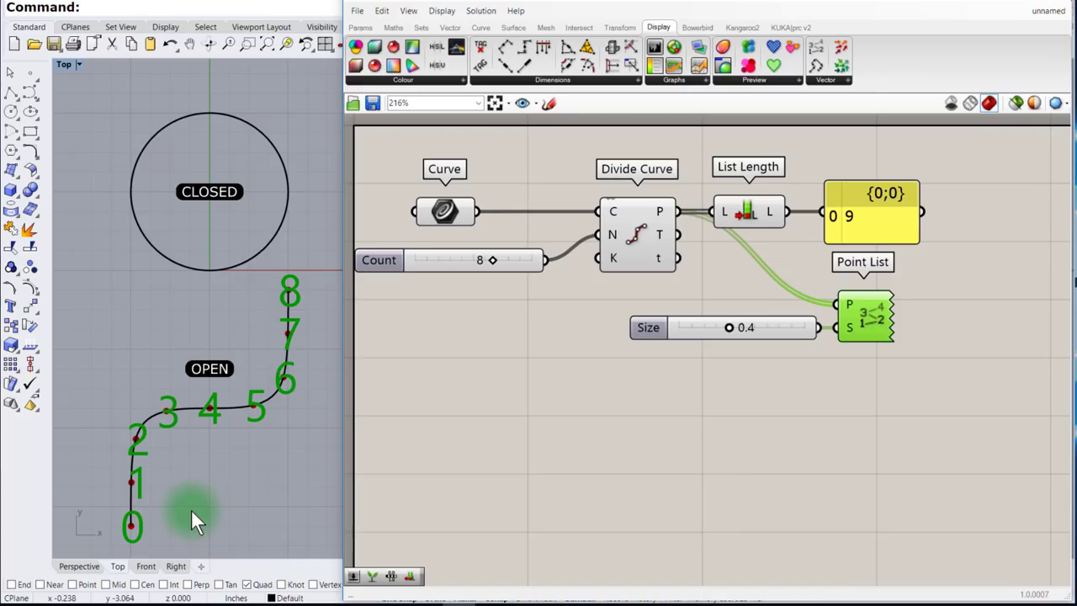
pyautogui.moveTo(493, 261)
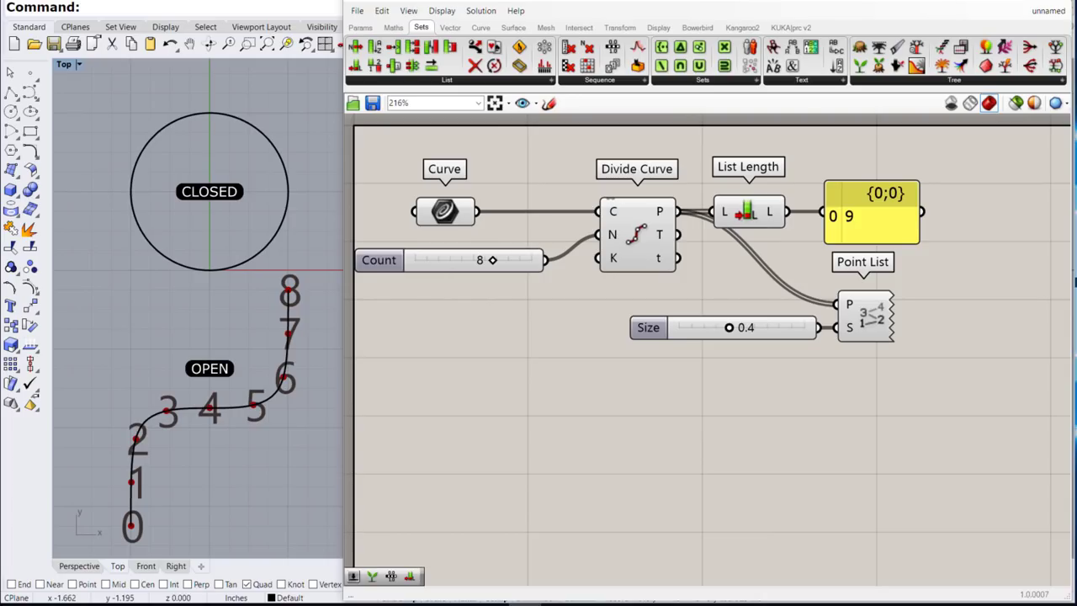
# Move Point List and its Size slider down, add a Reverse List component, and connect Divide Curve's P output to its L input.
pyautogui.moveTo(943, 404); pyautogui.dragTo(791, 408)
pyautogui.click(830, 297)
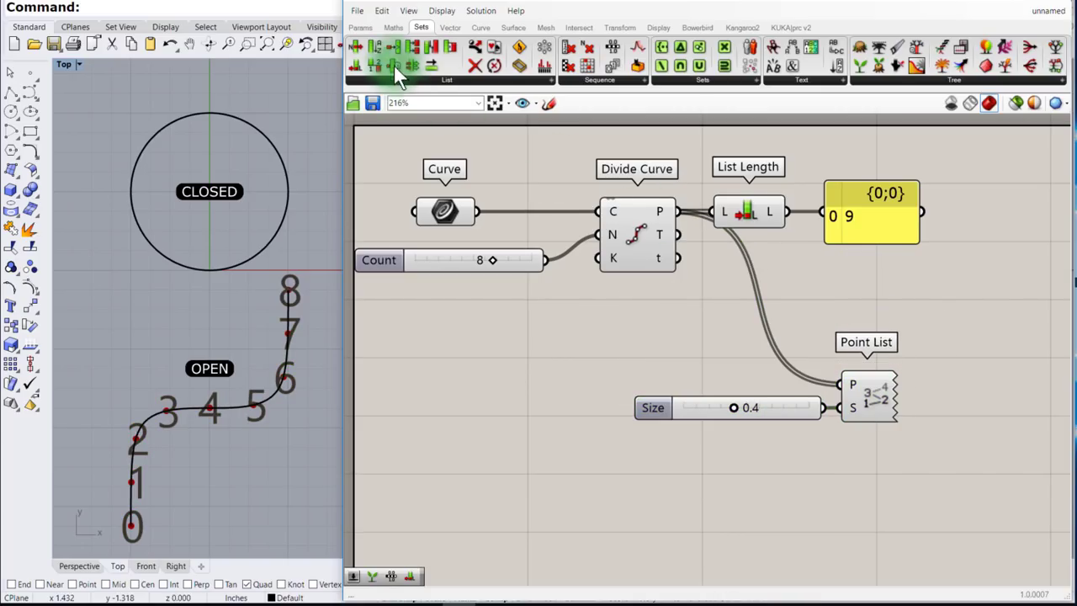
pyautogui.moveTo(422, 33)
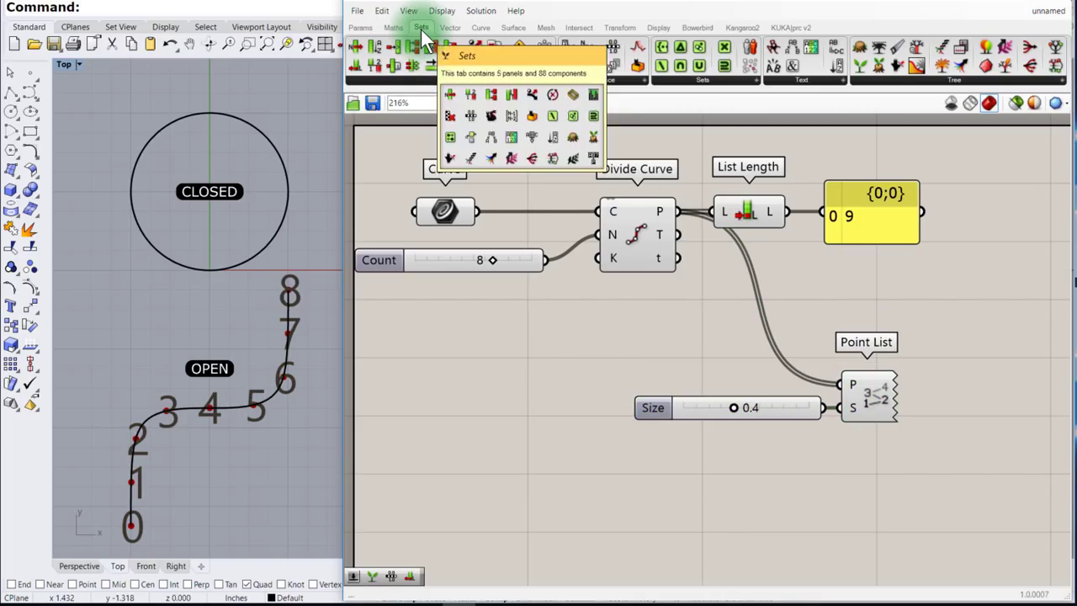
pyautogui.click(443, 81)
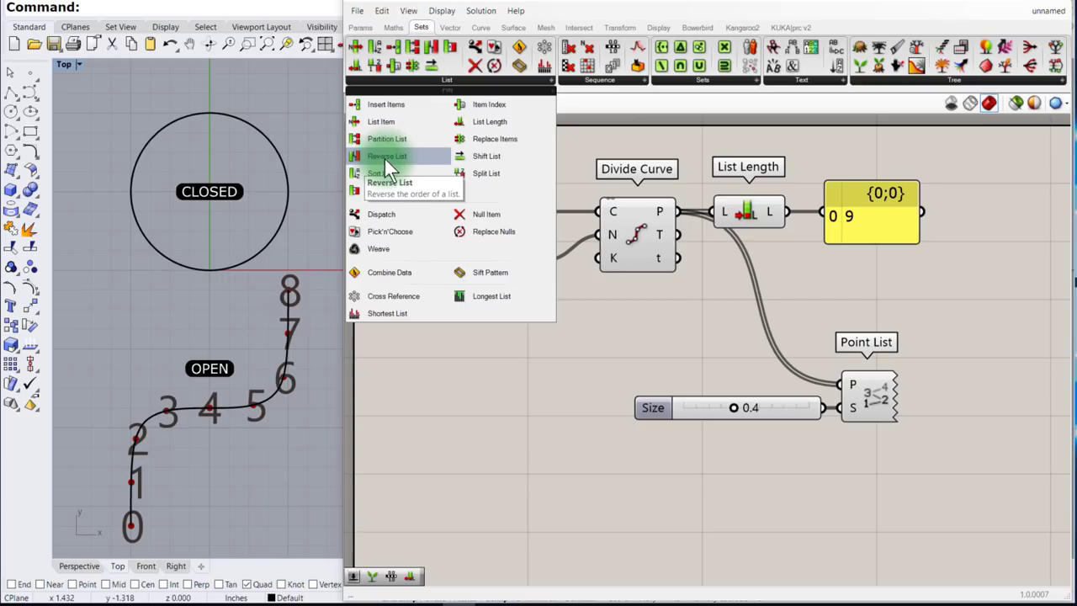
pyautogui.moveTo(388, 156); pyautogui.dragTo(747, 346)
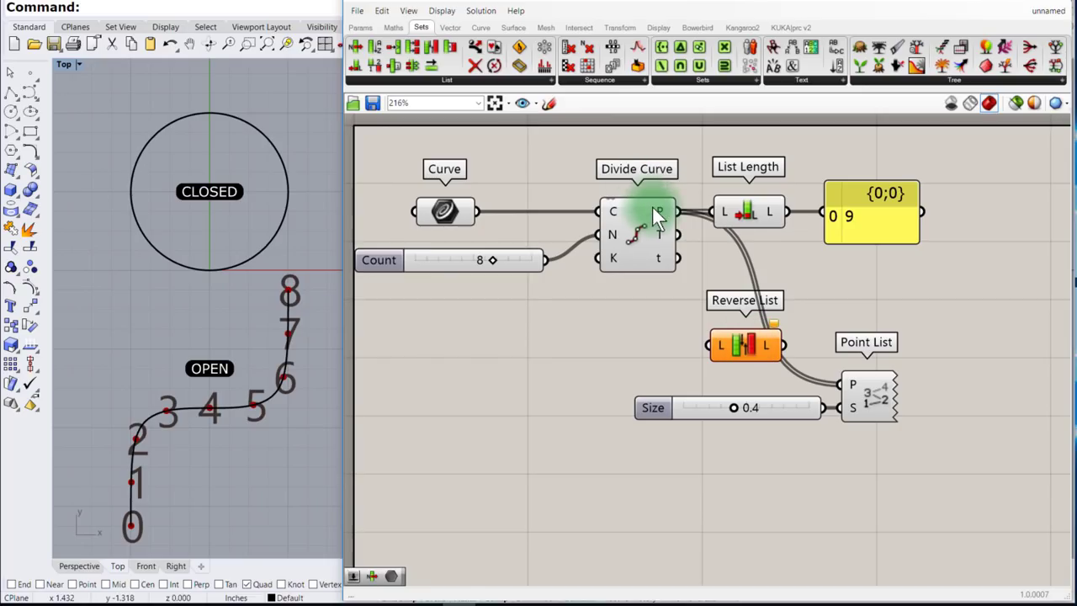
pyautogui.moveTo(660, 209); pyautogui.dragTo(697, 345)
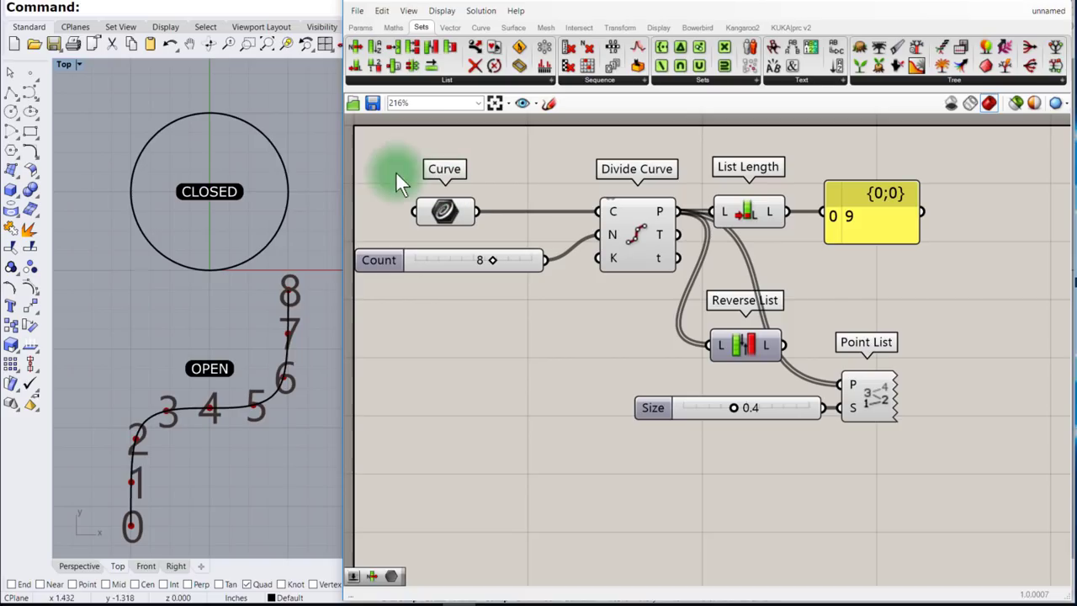
# Reference the closed circle in the Curve parameter in place of the open curve.
pyautogui.rightClick(443, 212)
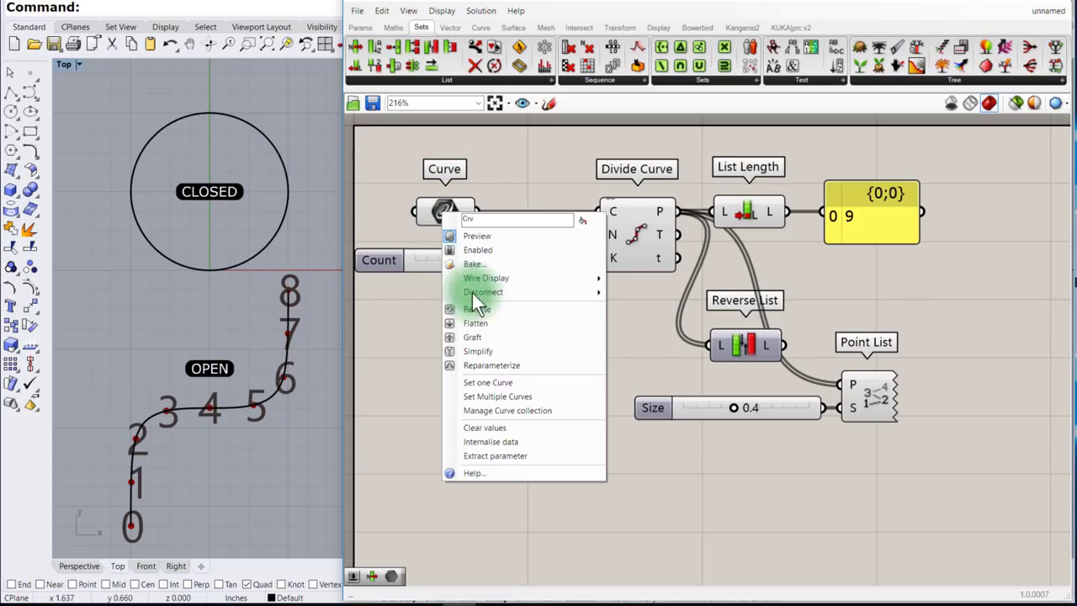
pyautogui.click(475, 380)
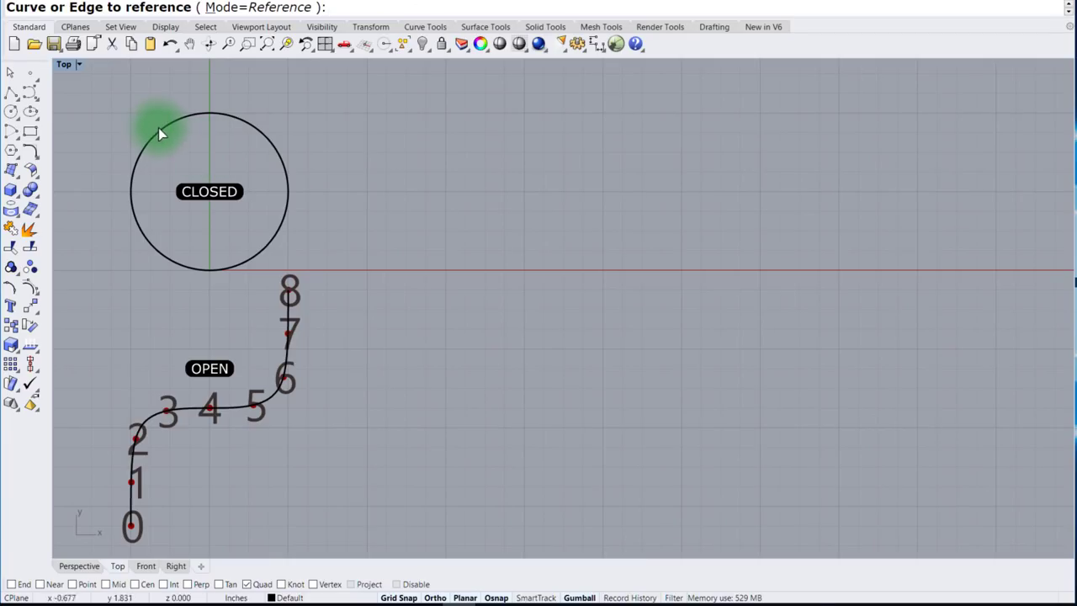
pyautogui.click(164, 133)
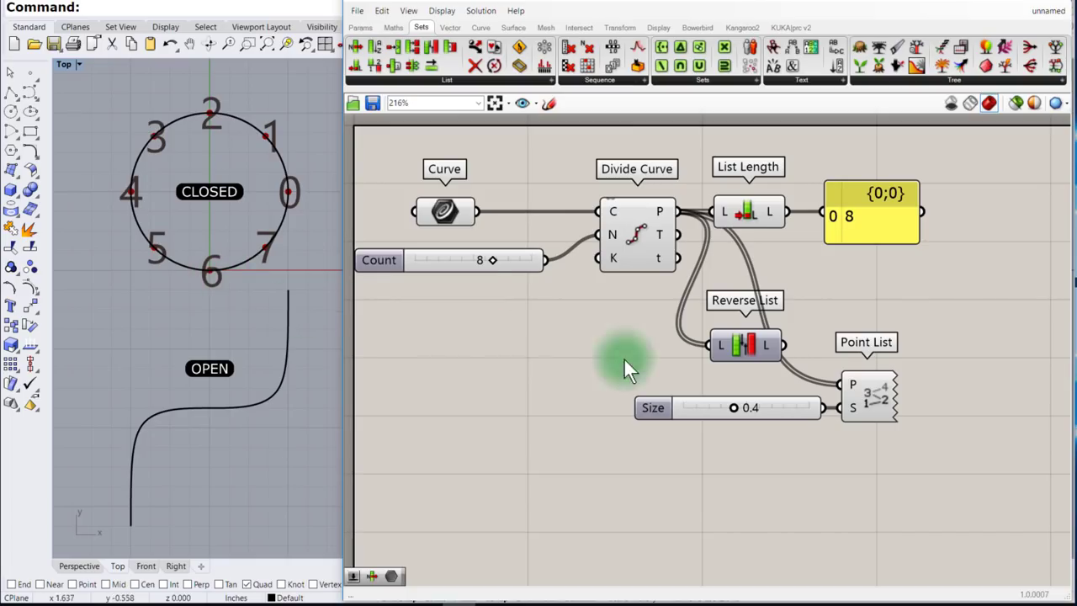
# Connect Reverse List's L output to Point List's P input and move both components with the Size slider up beneath List Length.
pyautogui.moveTo(756, 346); pyautogui.dragTo(740, 359)
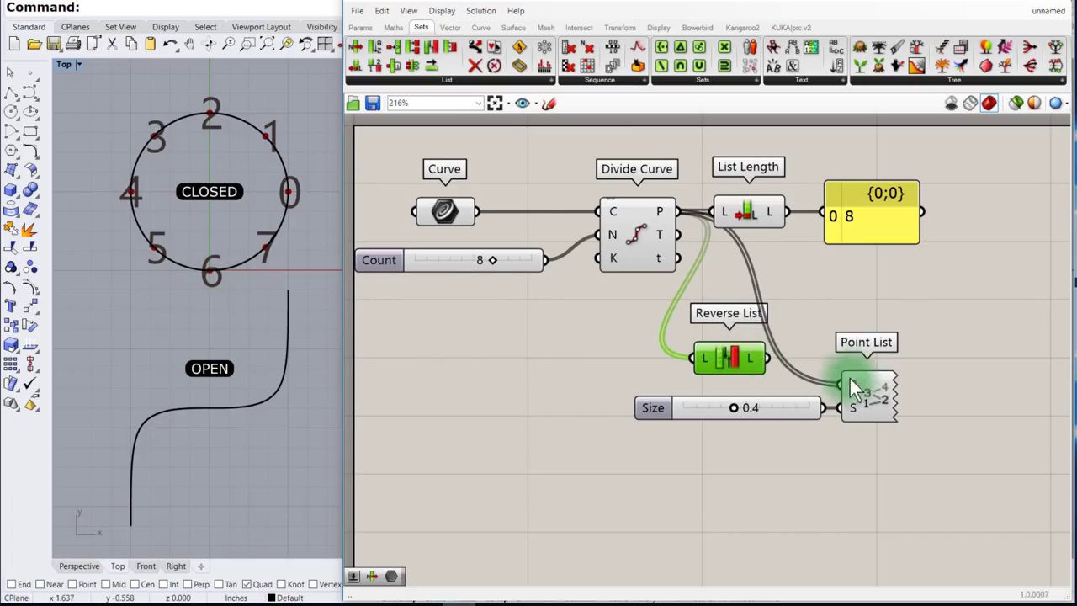
pyautogui.moveTo(768, 359); pyautogui.dragTo(892, 373)
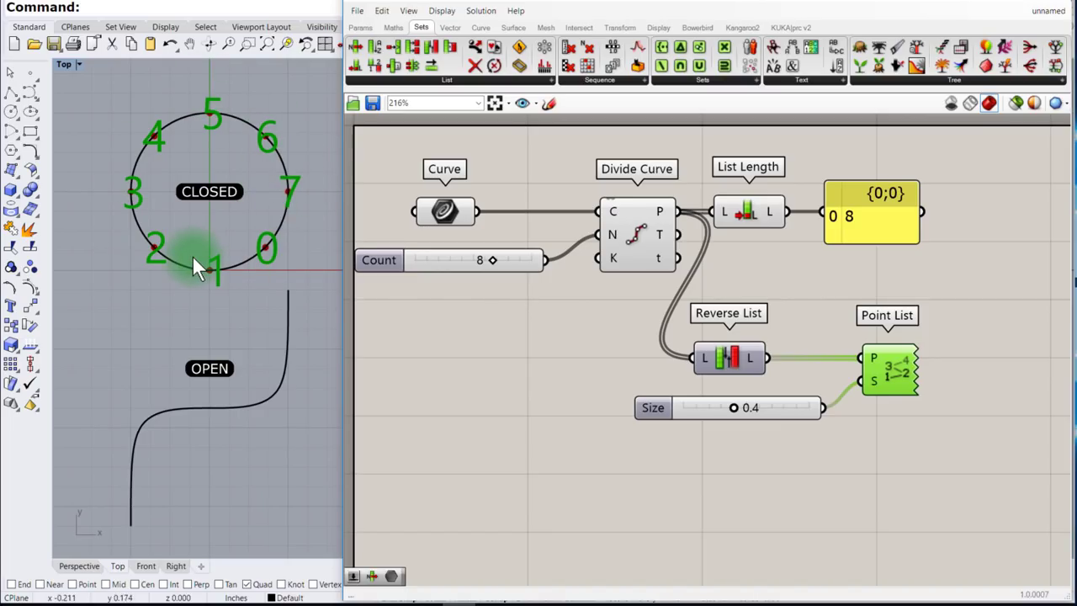
pyautogui.moveTo(916, 435); pyautogui.dragTo(770, 321)
pyautogui.click(795, 432)
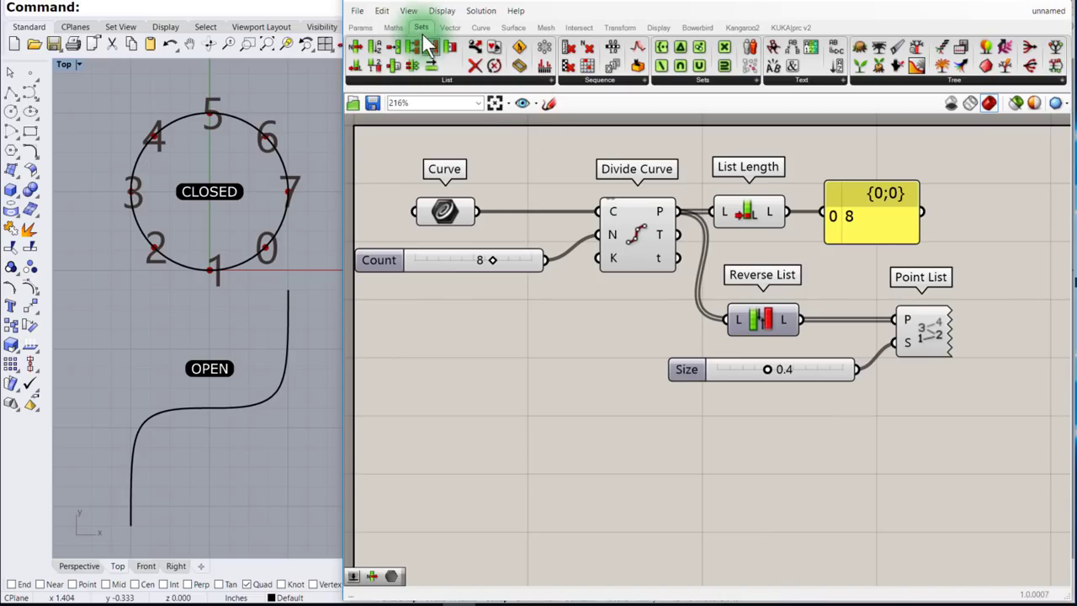
# Add a List Item component below the Size slider and connect Divide Curve's P output to its L input.
pyautogui.click(441, 80)
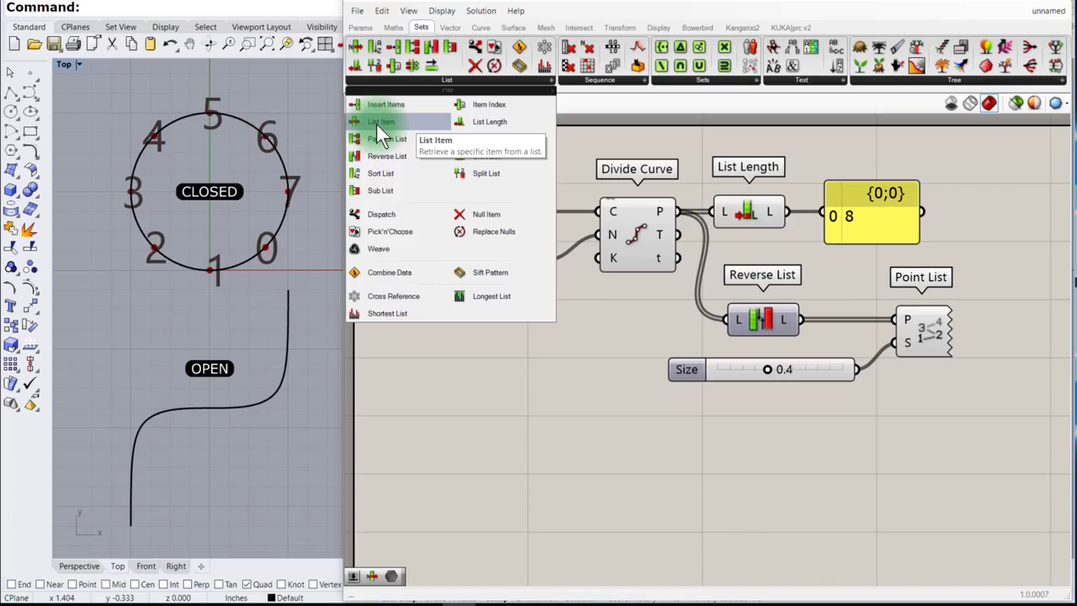
pyautogui.moveTo(376, 121); pyautogui.dragTo(794, 457)
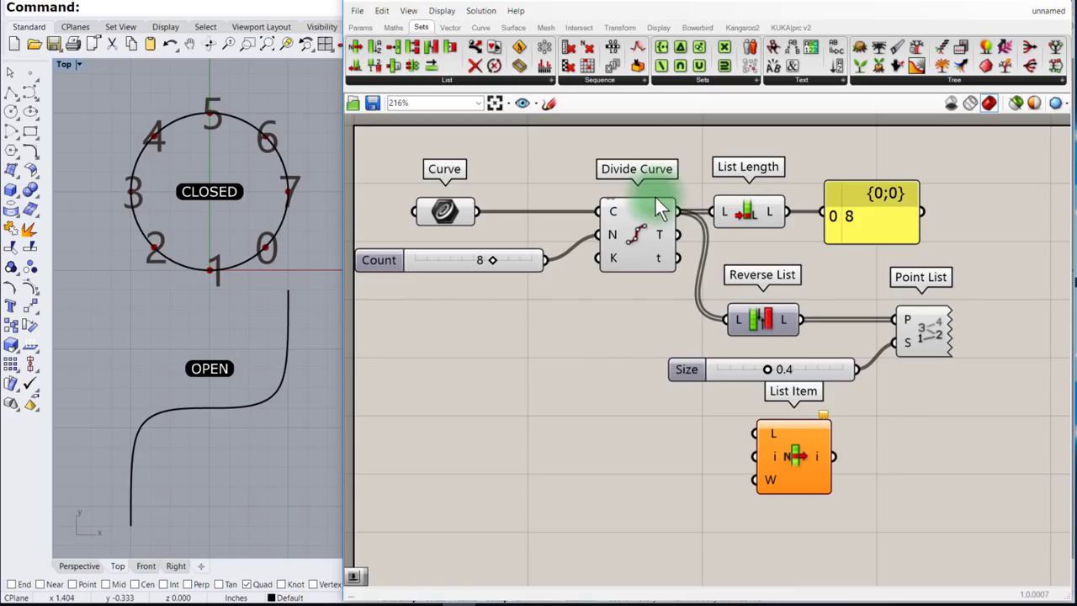
pyautogui.moveTo(661, 214)
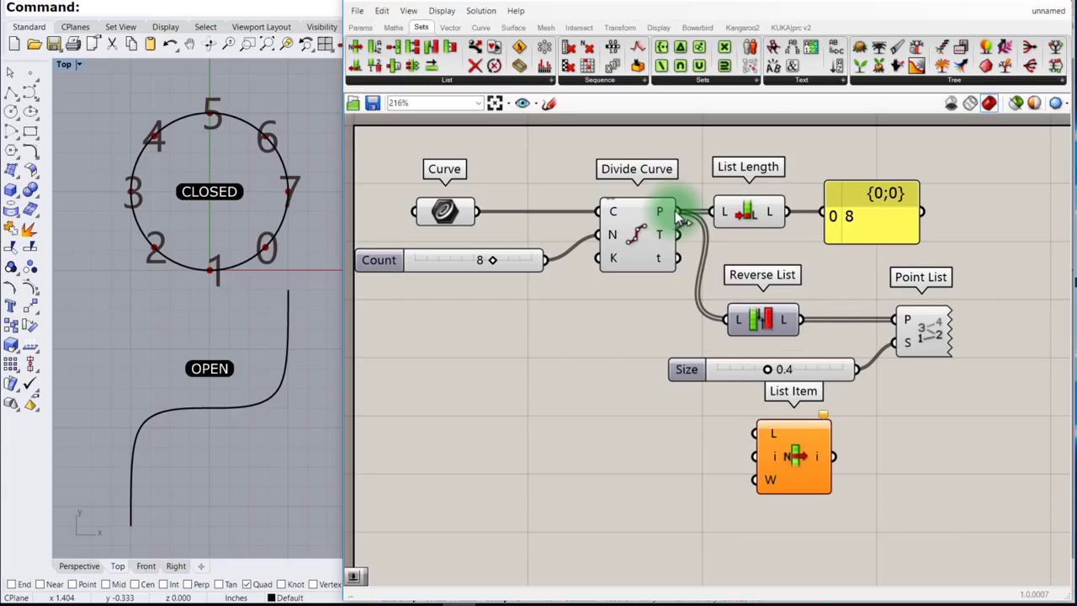
pyautogui.moveTo(642, 386); pyautogui.dragTo(742, 437)
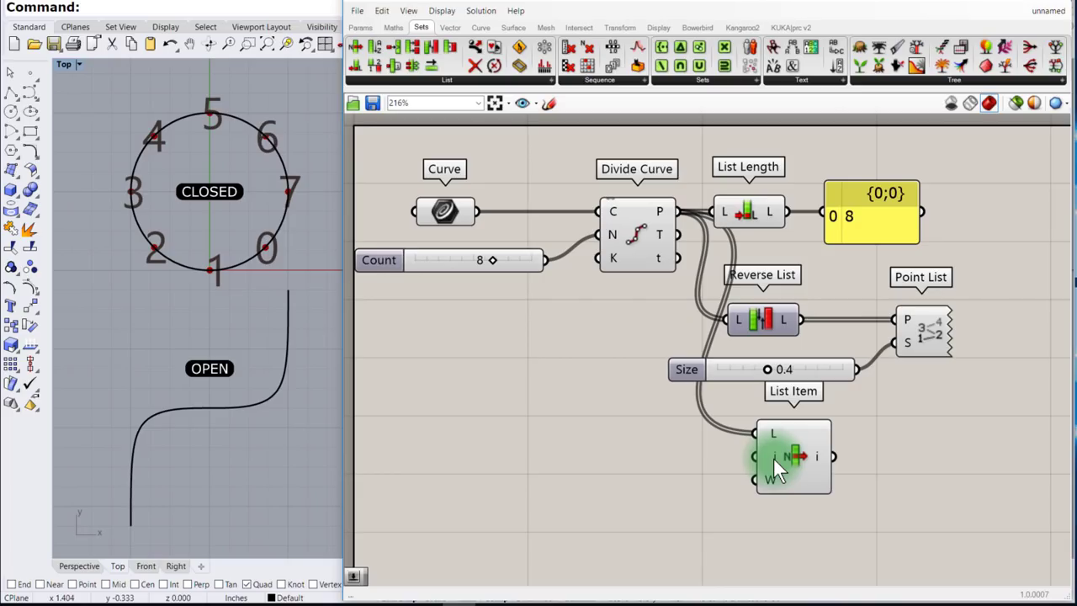
# Create a number slider from -8 to 8, connect it to List Item's i input, highlight List Item and set the slider to 0.
pyautogui.doubleClick(602, 461)
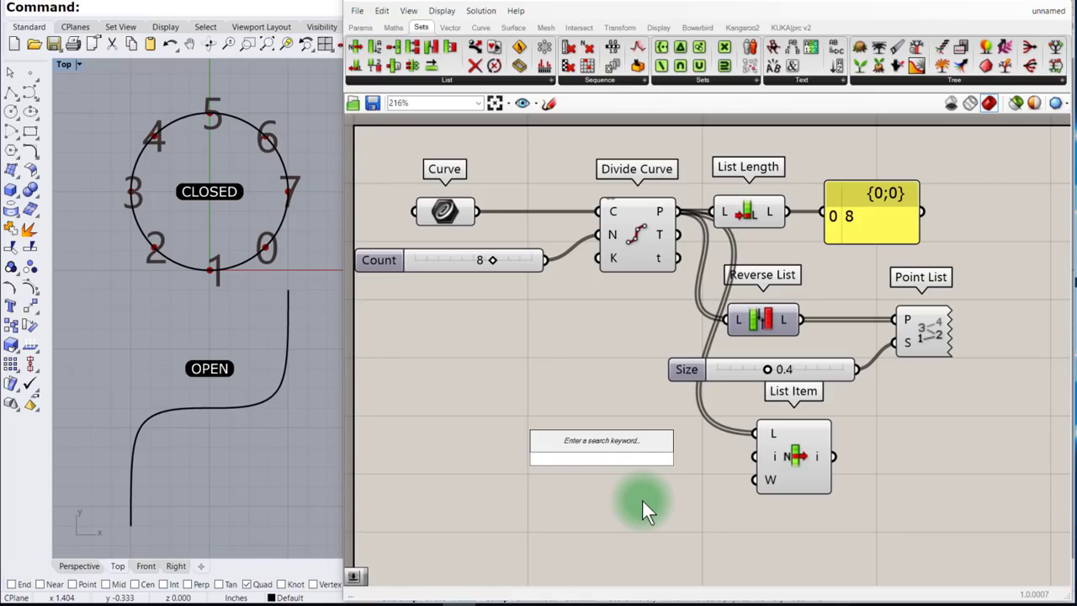
pyautogui.write('-8')
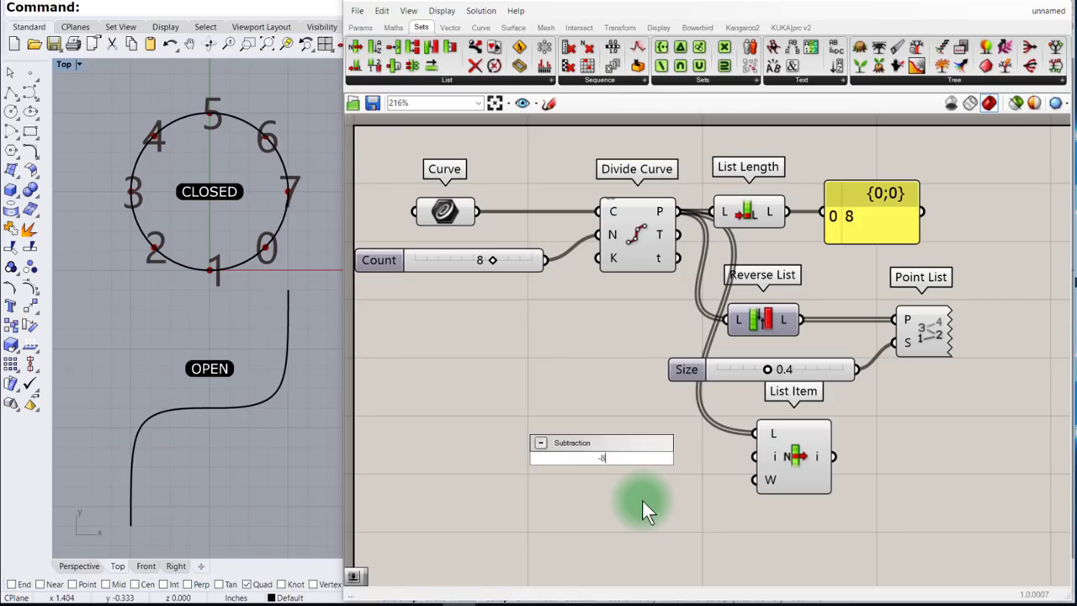
pyautogui.write('<8')
pyautogui.press('Return')
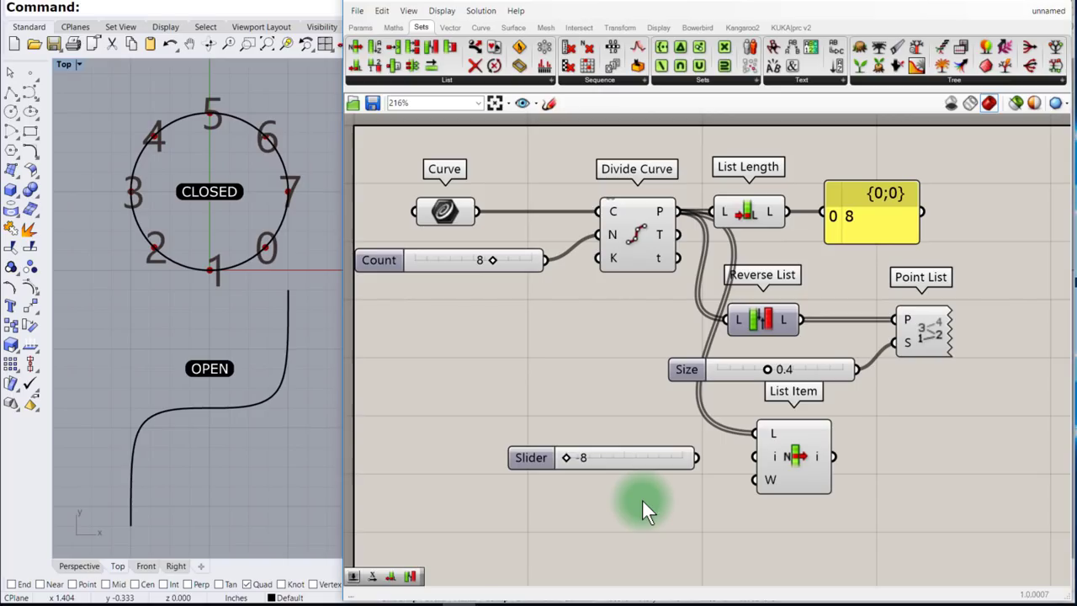
pyautogui.moveTo(697, 455); pyautogui.dragTo(739, 457)
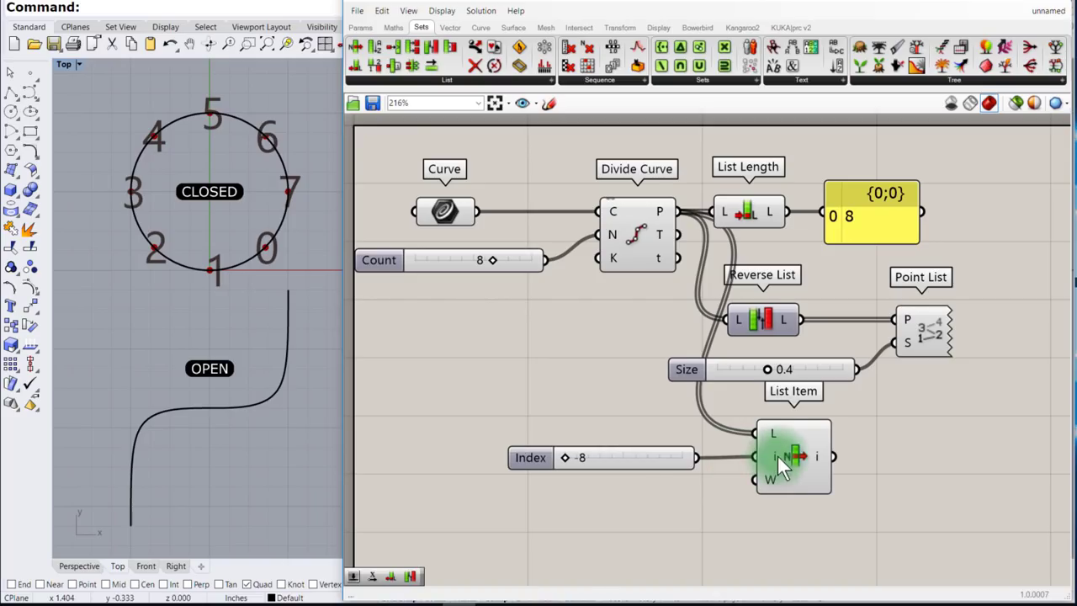
pyautogui.click(793, 454)
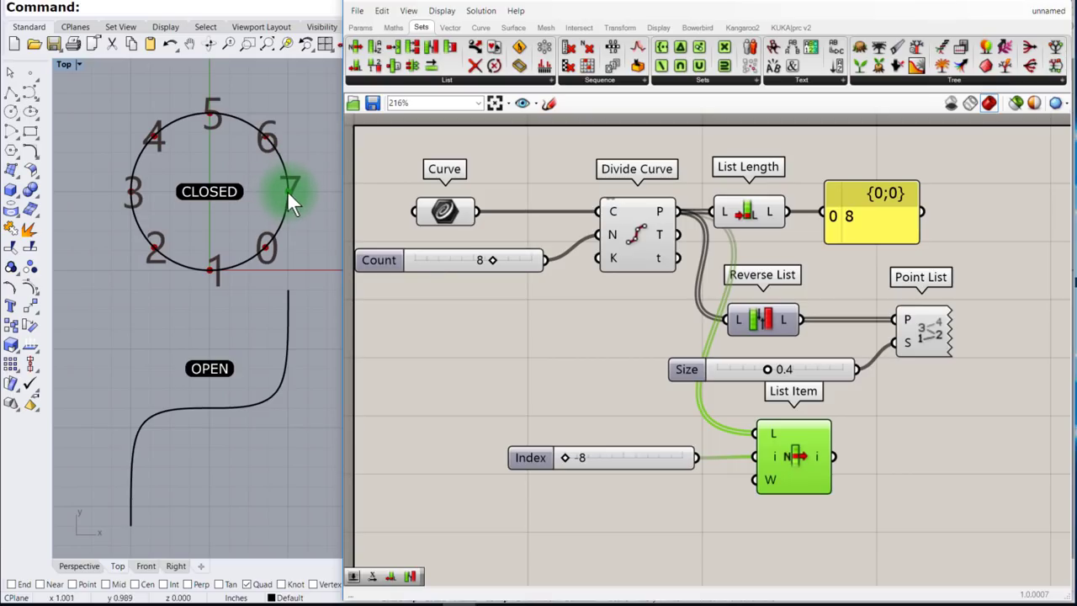
pyautogui.moveTo(569, 459); pyautogui.dragTo(625, 459)
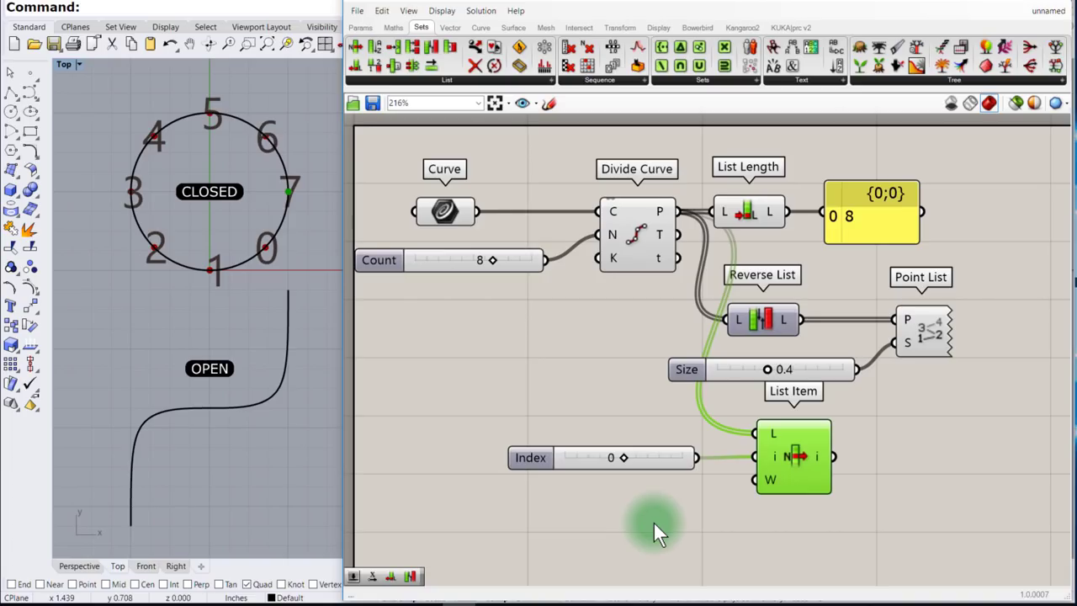
# Add a primitive Sphere component beside List Item's output.
pyautogui.click(510, 27)
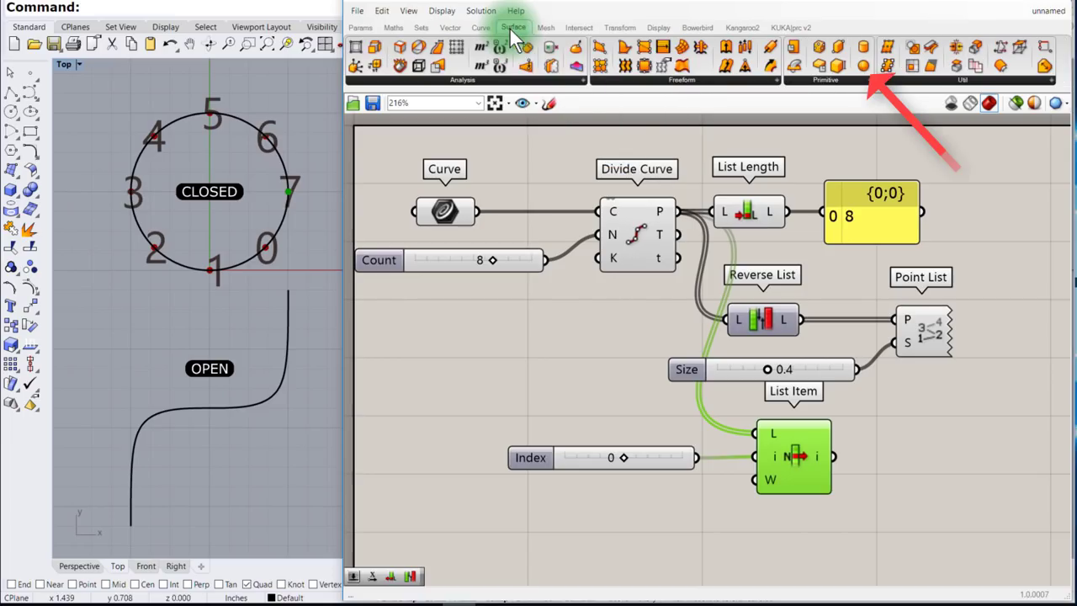
pyautogui.click(864, 68)
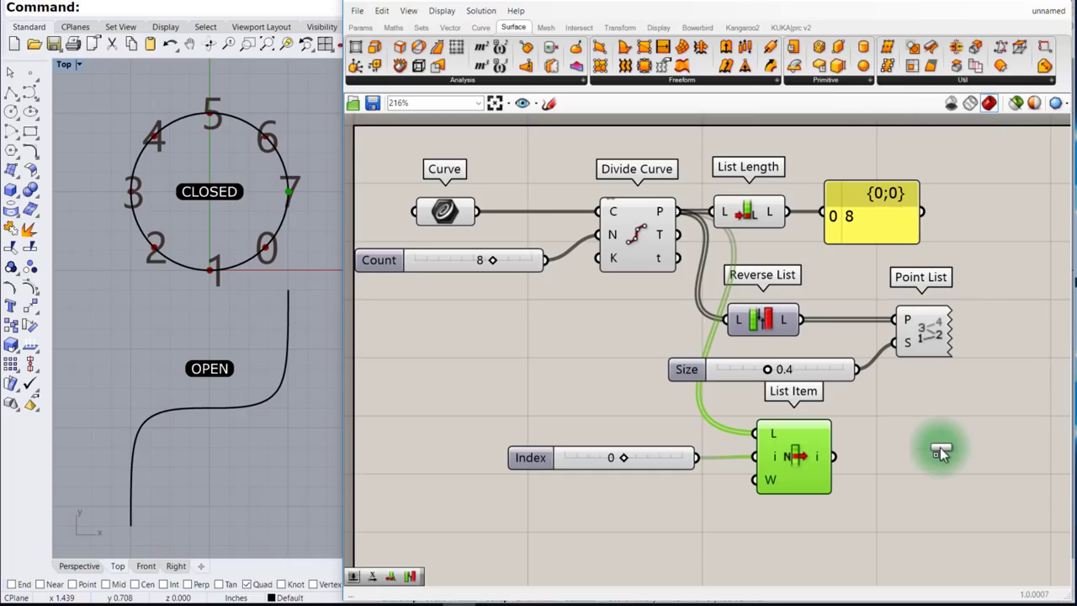
pyautogui.click(940, 458)
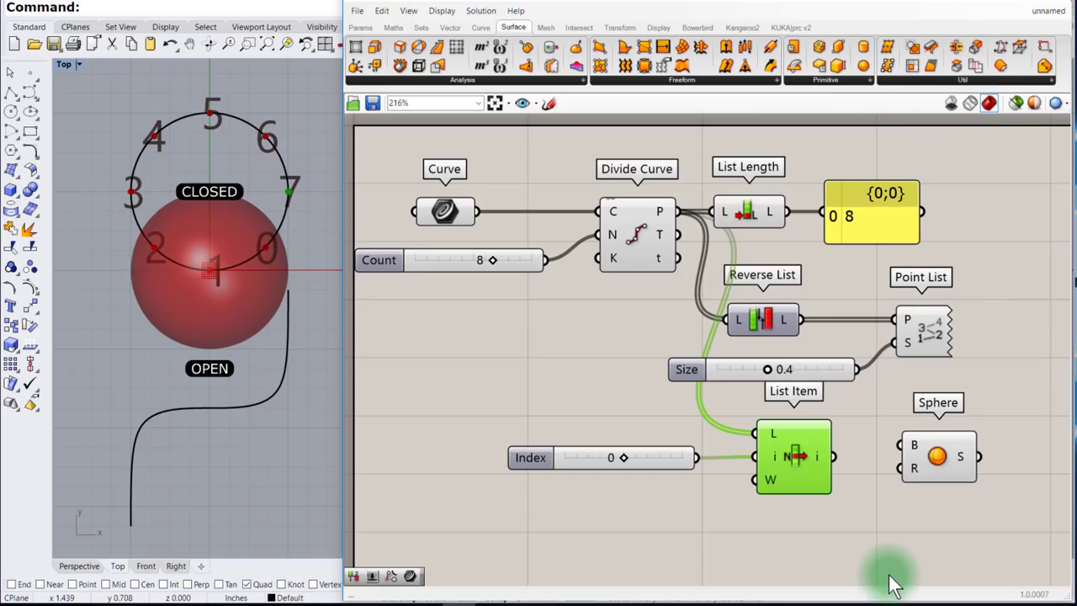
# Create a 0.25 number slider for the Sphere's R input, connect List Item's output to its B input, and align the Sphere with List Item.
pyautogui.doubleClick(781, 523)
pyautogui.write('2')
pyautogui.press('Return')
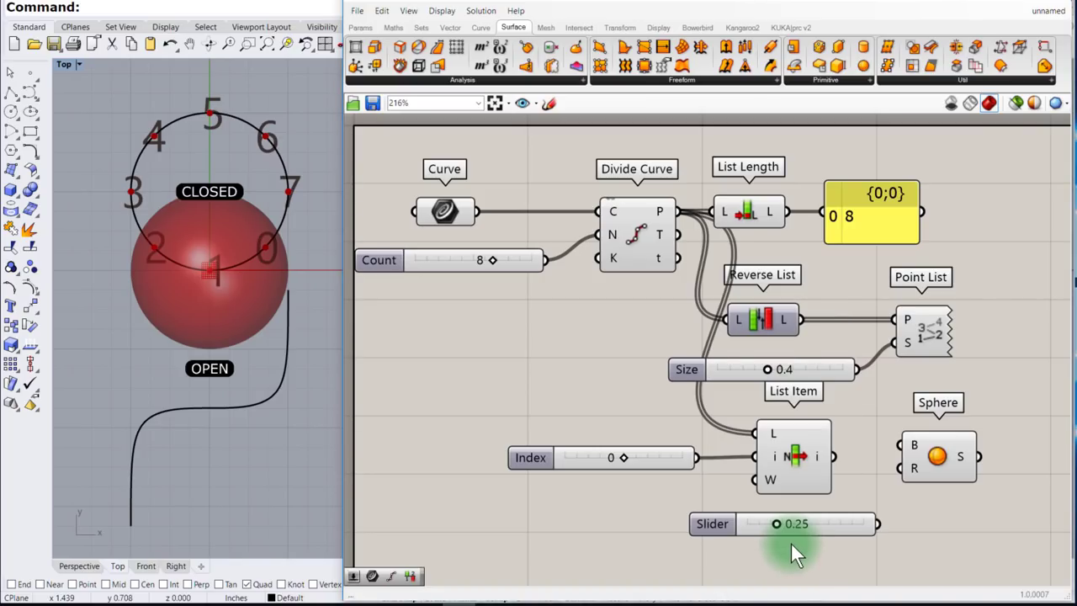
pyautogui.moveTo(877, 525); pyautogui.dragTo(901, 468)
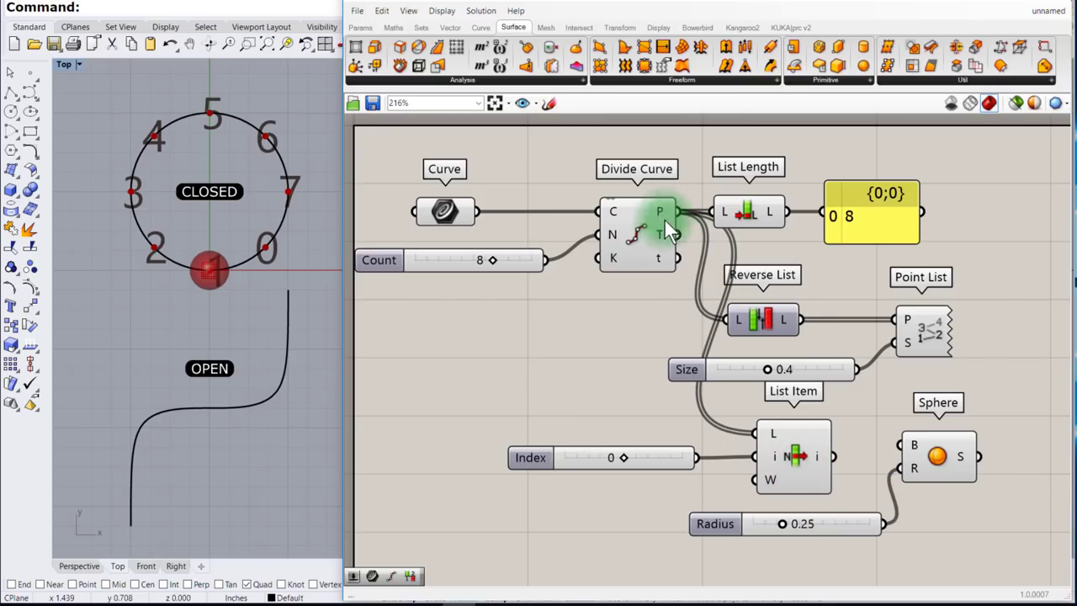
pyautogui.moveTo(835, 460); pyautogui.dragTo(914, 458)
pyautogui.moveTo(942, 473); pyautogui.dragTo(950, 486)
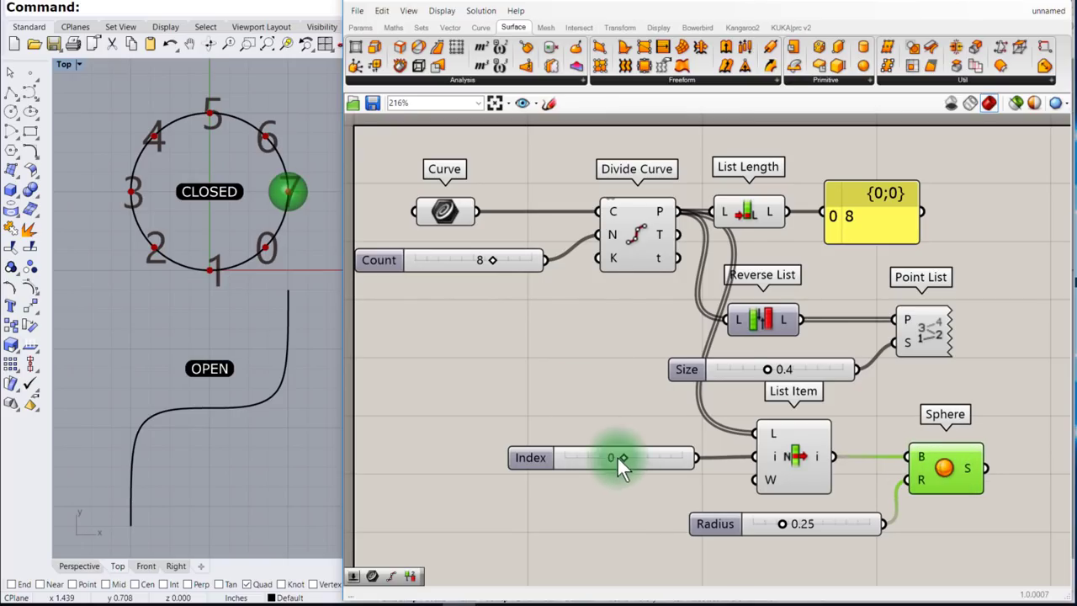
# Set List Item's Index slider to 2 and select Point List to highlight the point numbers in the viewport.
pyautogui.scroll(1, 606, 471)
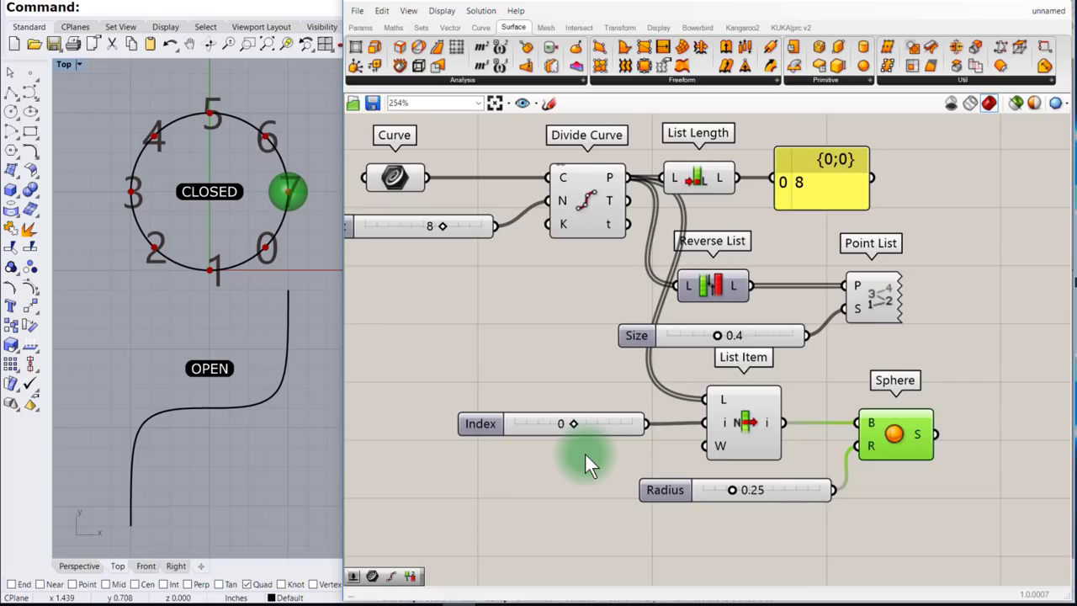
pyautogui.scroll(2, 586, 459)
pyautogui.moveTo(585, 453); pyautogui.dragTo(538, 438, button='right')
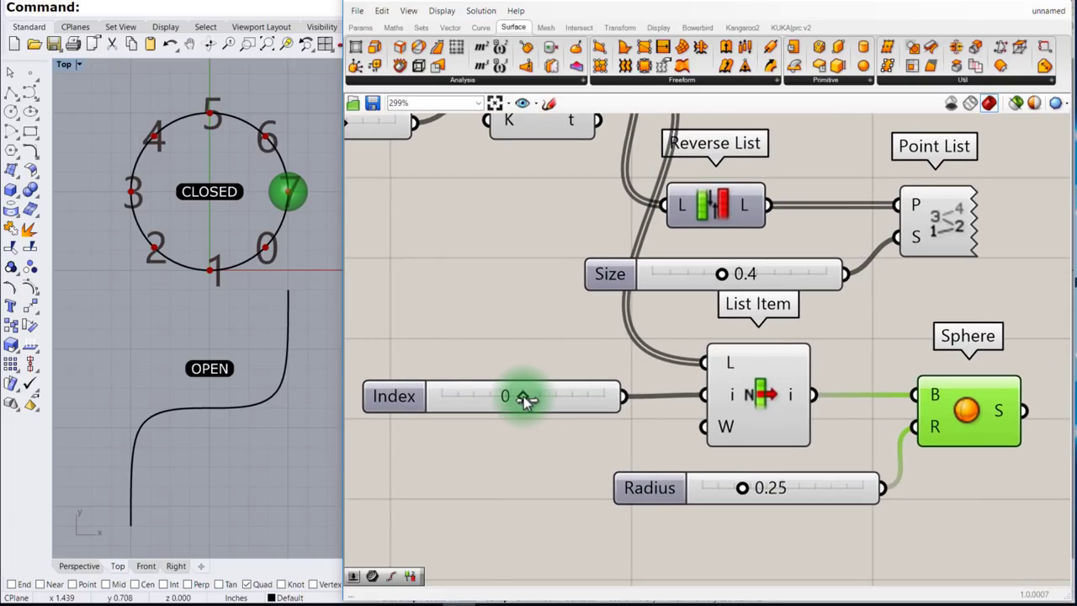
pyautogui.moveTo(527, 398); pyautogui.dragTo(543, 401)
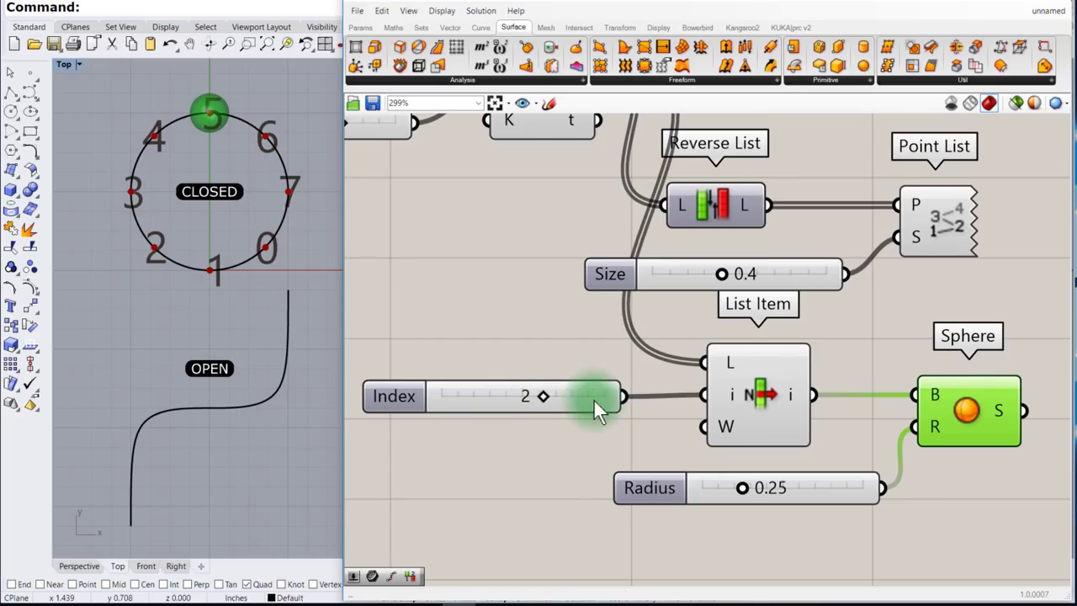
pyautogui.moveTo(779, 320); pyautogui.dragTo(772, 448, button='right')
pyautogui.click(932, 357)
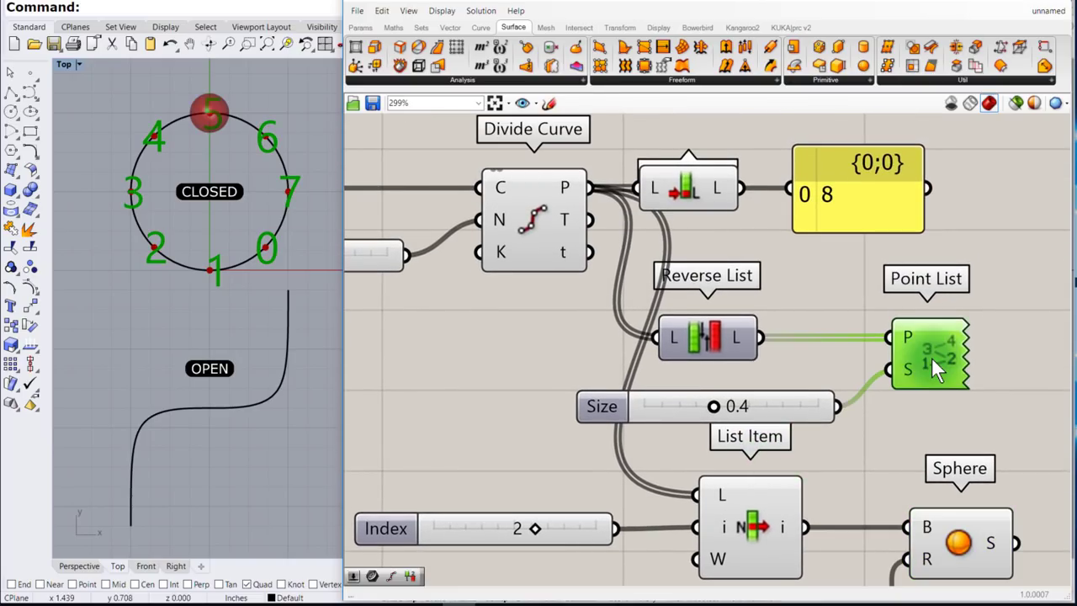
# Delete Reverse List, connect Divide Curve's P output directly to Point List's P input, and move the Size slider up beside Point List.
pyautogui.moveTo(723, 336); pyautogui.dragTo(725, 336)
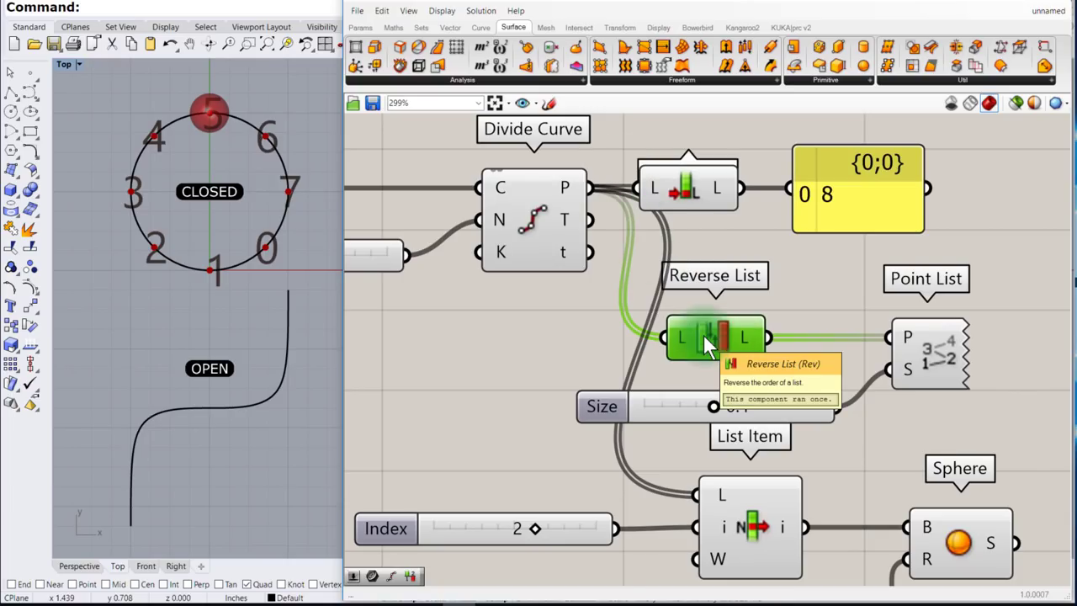
pyautogui.press('Delete')
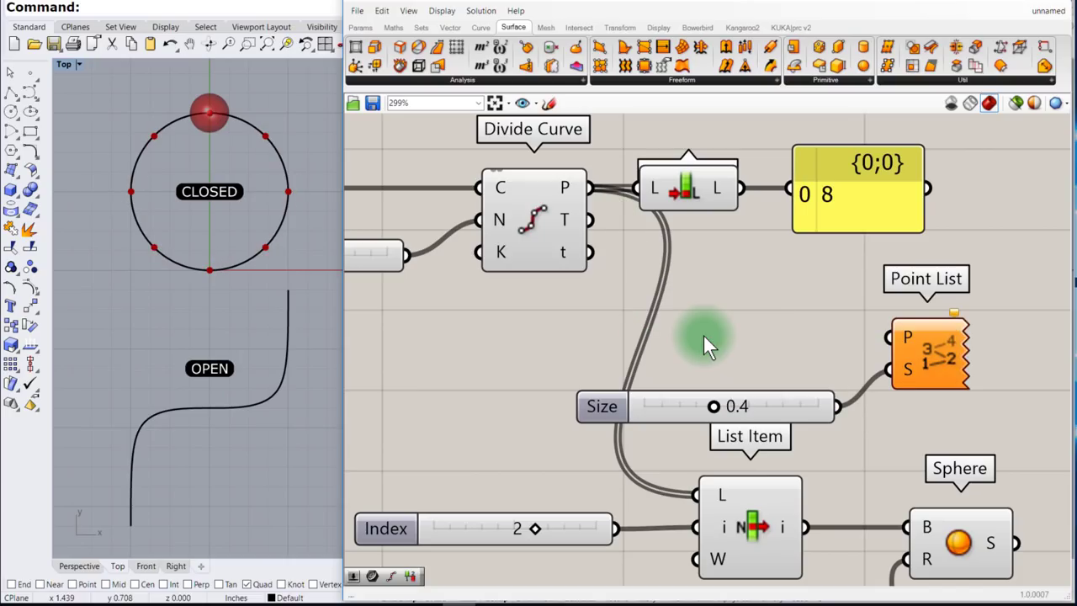
pyautogui.moveTo(590, 189); pyautogui.dragTo(884, 347)
pyautogui.moveTo(797, 399); pyautogui.dragTo(803, 367)
pyautogui.moveTo(817, 474); pyautogui.dragTo(820, 311, button='right')
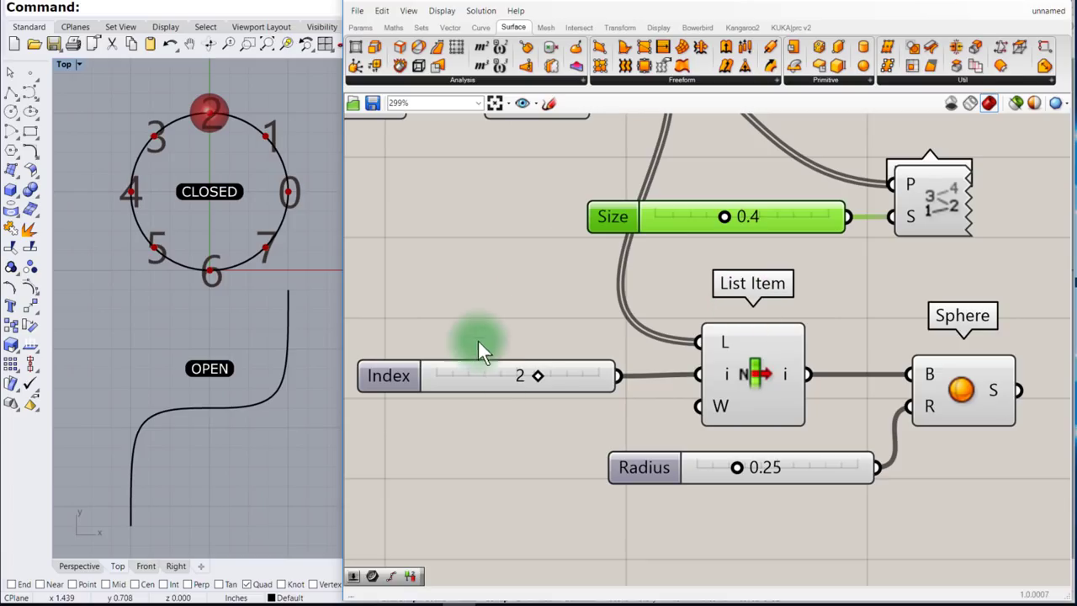
# Run List Item's Index slider through 0, 1, -1 and 2, and lower it again, to move the sphere between the circle's numbered points.
pyautogui.click(536, 376)
pyautogui.moveTo(534, 377); pyautogui.dragTo(516, 380)
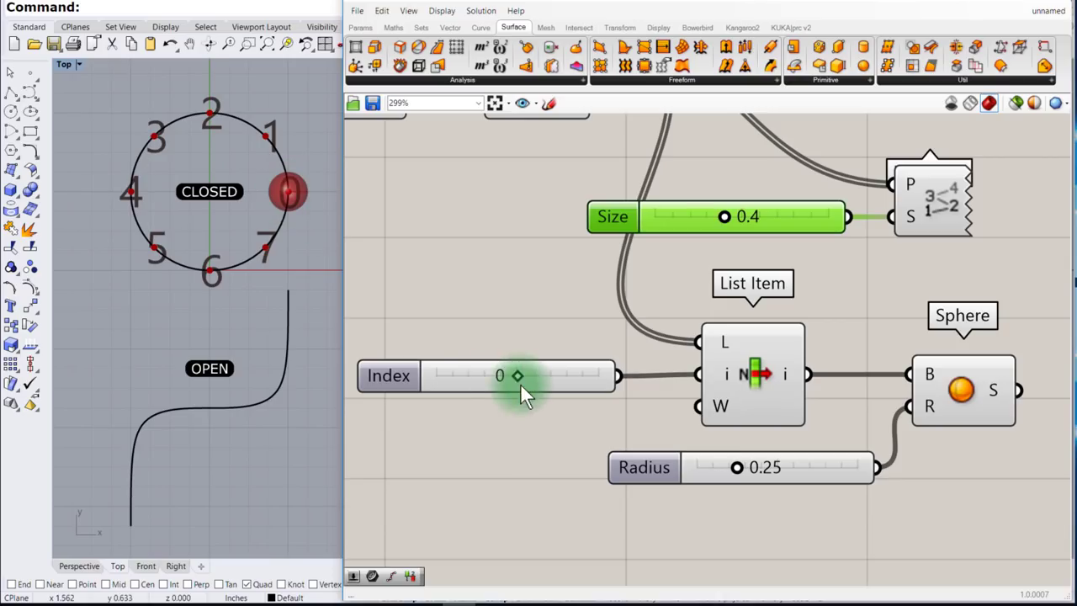
pyautogui.moveTo(522, 379); pyautogui.dragTo(532, 378)
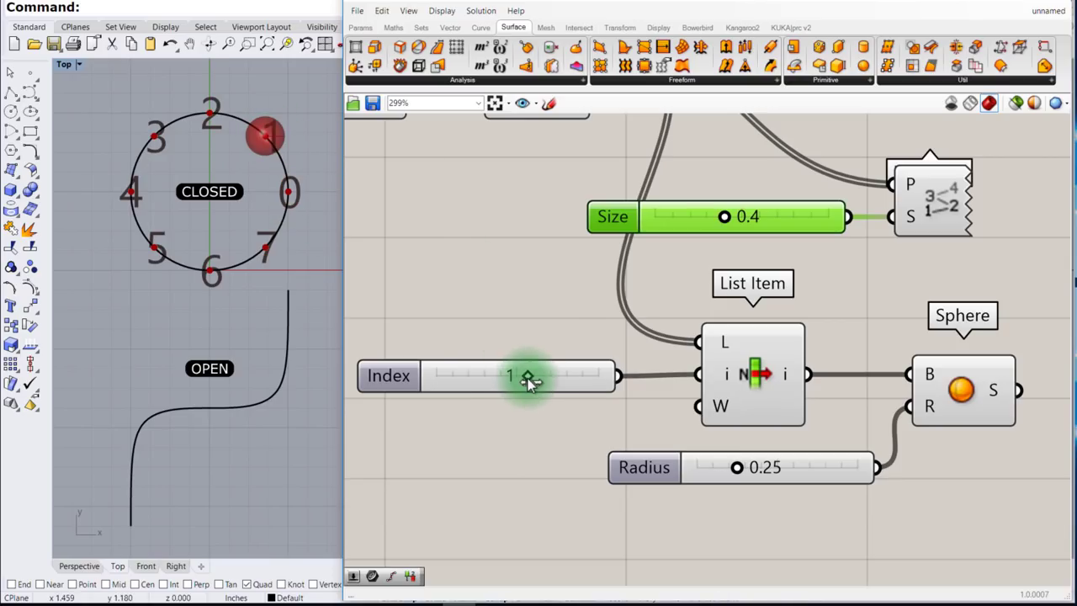
pyautogui.moveTo(530, 379)
pyautogui.mouseDown()
pyautogui.moveTo(579, 380)
pyautogui.moveTo(521, 376)
pyautogui.mouseUp()
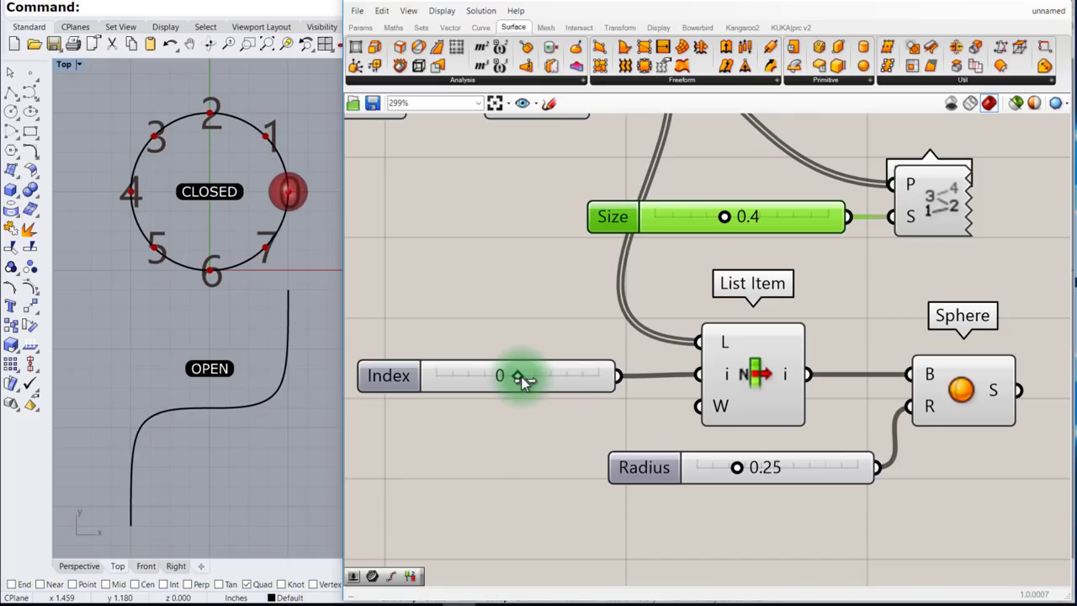
pyautogui.moveTo(520, 377); pyautogui.dragTo(512, 377)
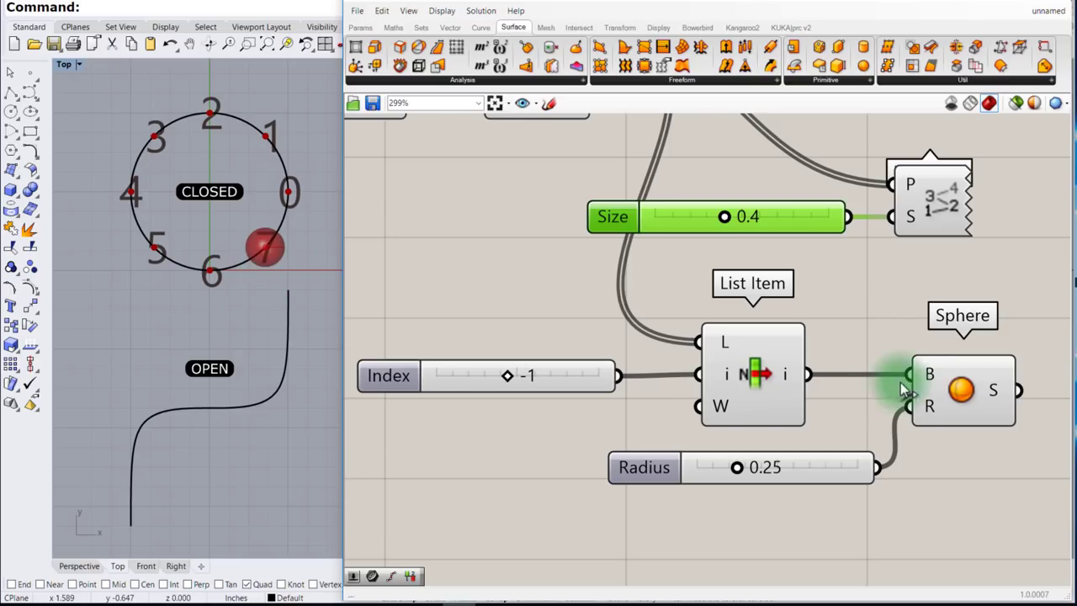
pyautogui.scroll(-1, 744, 381)
pyautogui.scroll(-1, 746, 382)
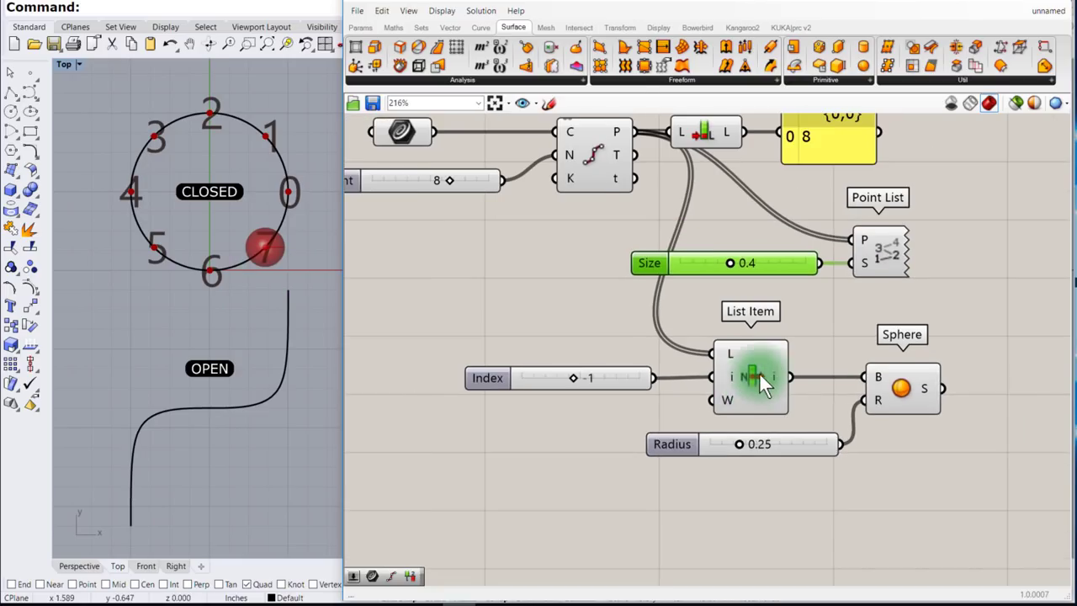
pyautogui.moveTo(568, 403); pyautogui.dragTo(592, 401)
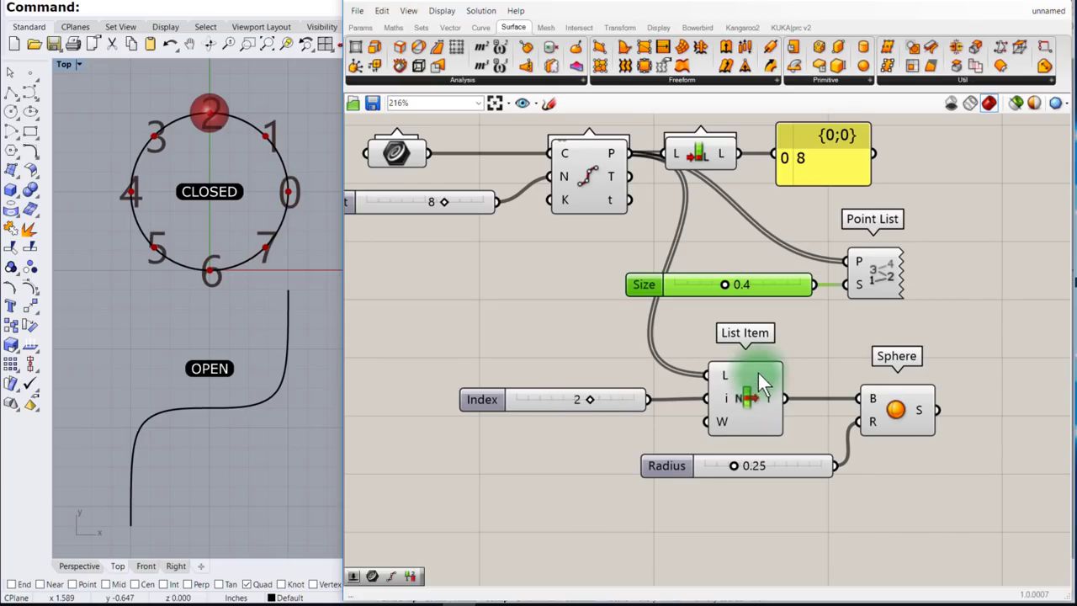
pyautogui.moveTo(588, 402); pyautogui.dragTo(569, 405)
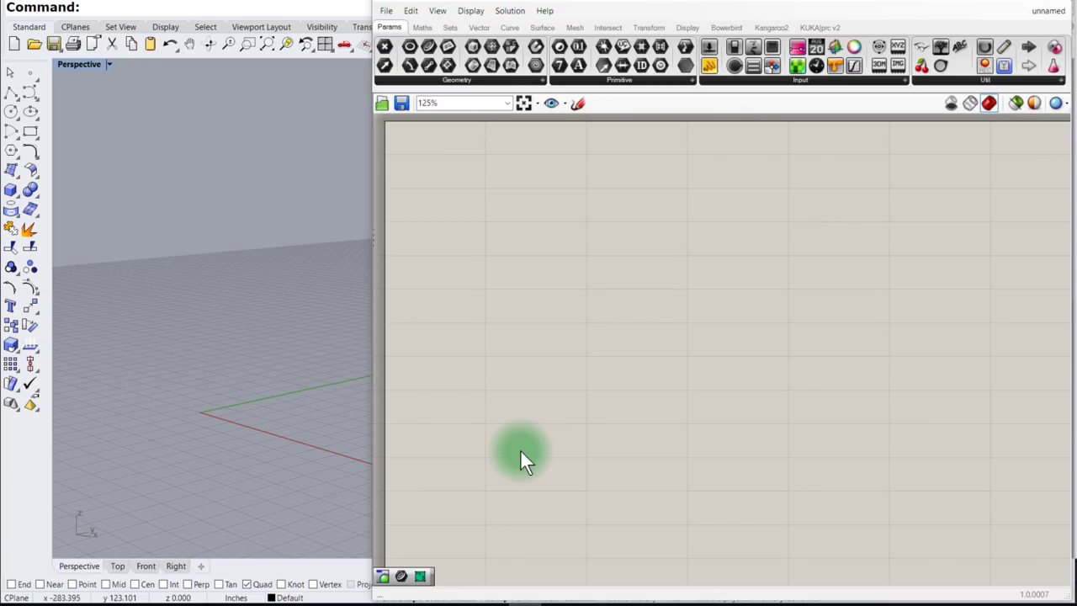
# Add a Series component from the Sequence group to the empty canvas.
pyautogui.click(453, 29)
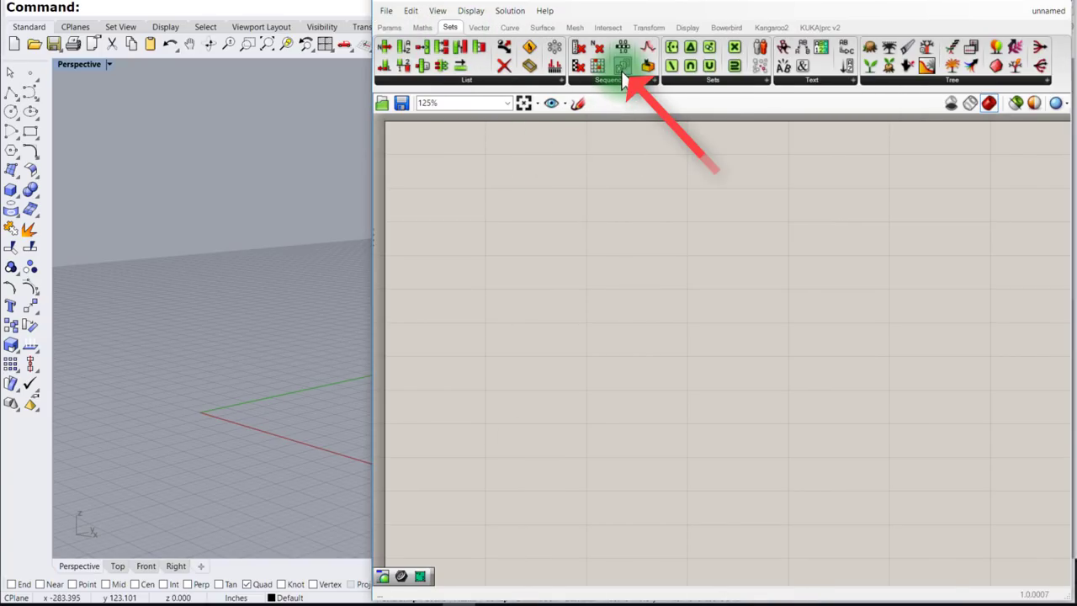
pyautogui.moveTo(622, 74); pyautogui.dragTo(627, 275)
pyautogui.scroll(3, 625, 274)
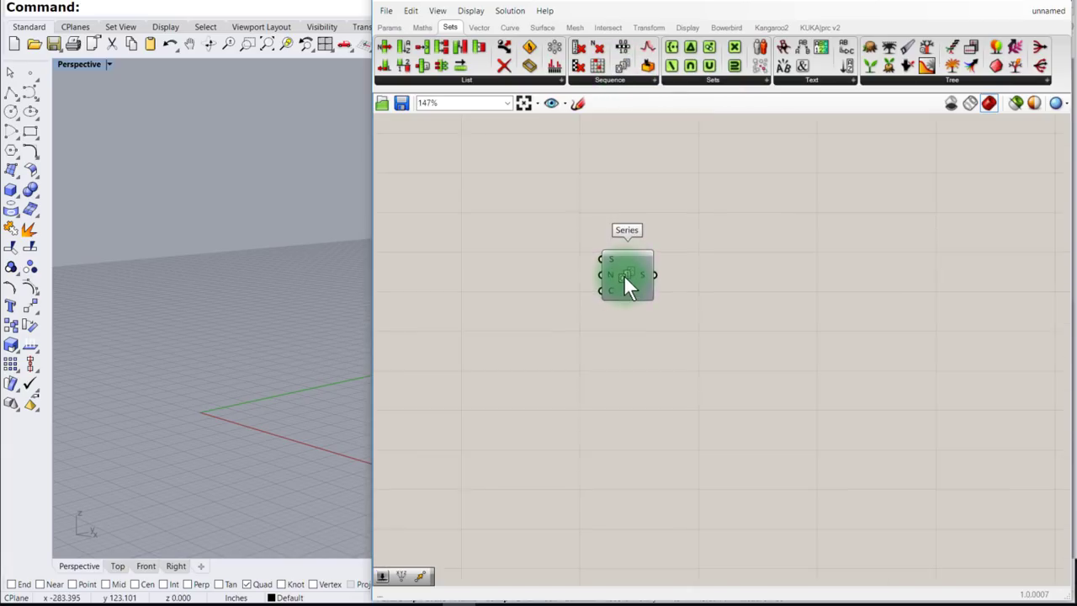
# Create a number slider from 1 to 5.0 beside Series' S input and place a copy of it directly below.
pyautogui.doubleClick(448, 250)
pyautogui.write('1<5')
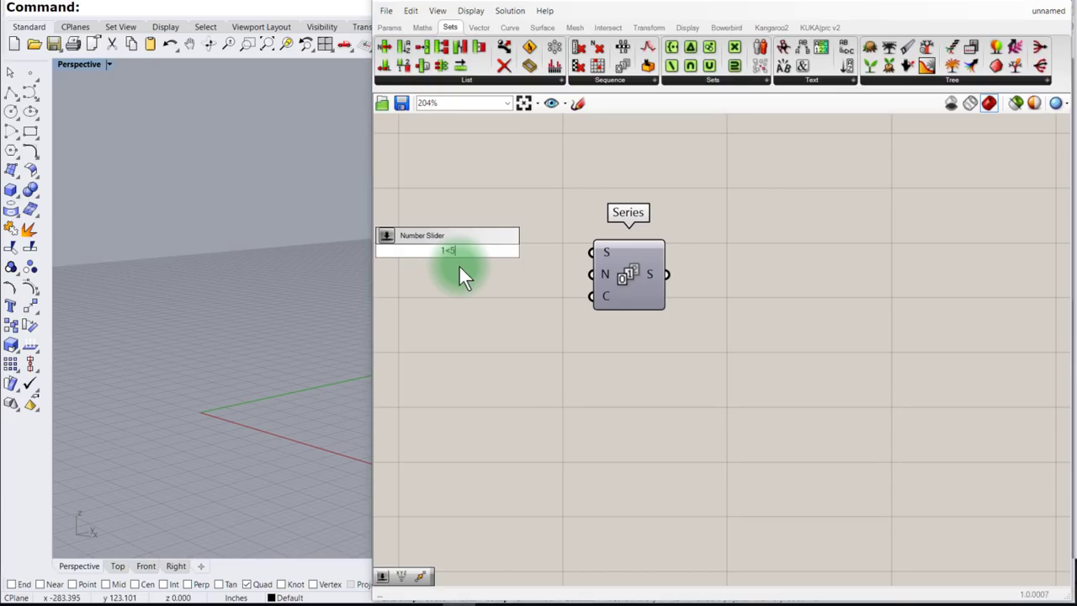
pyautogui.write('.0')
pyautogui.press('Return')
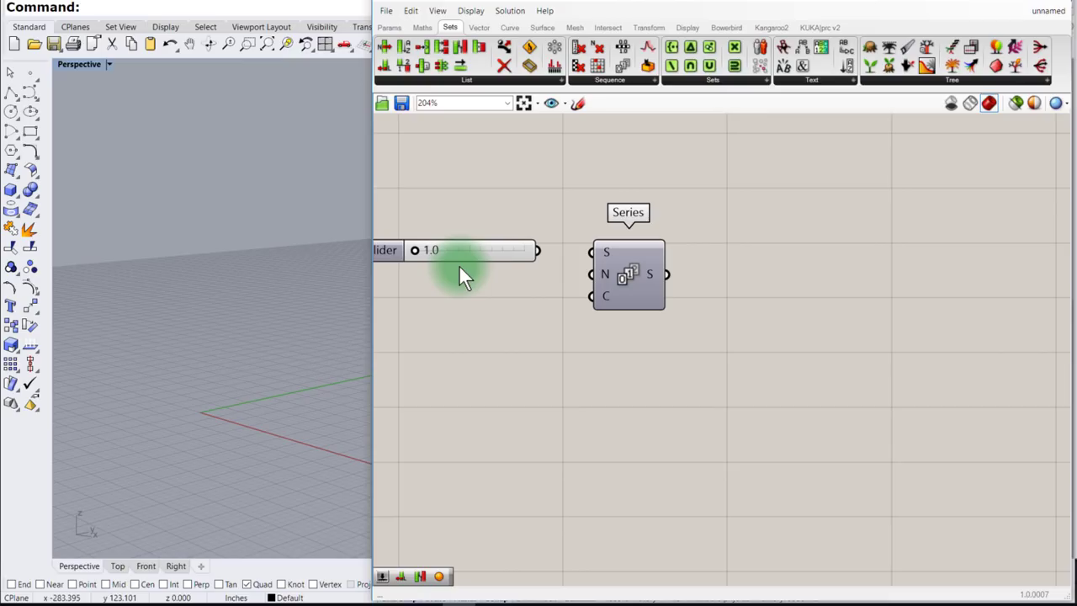
pyautogui.moveTo(480, 254); pyautogui.dragTo(497, 288)
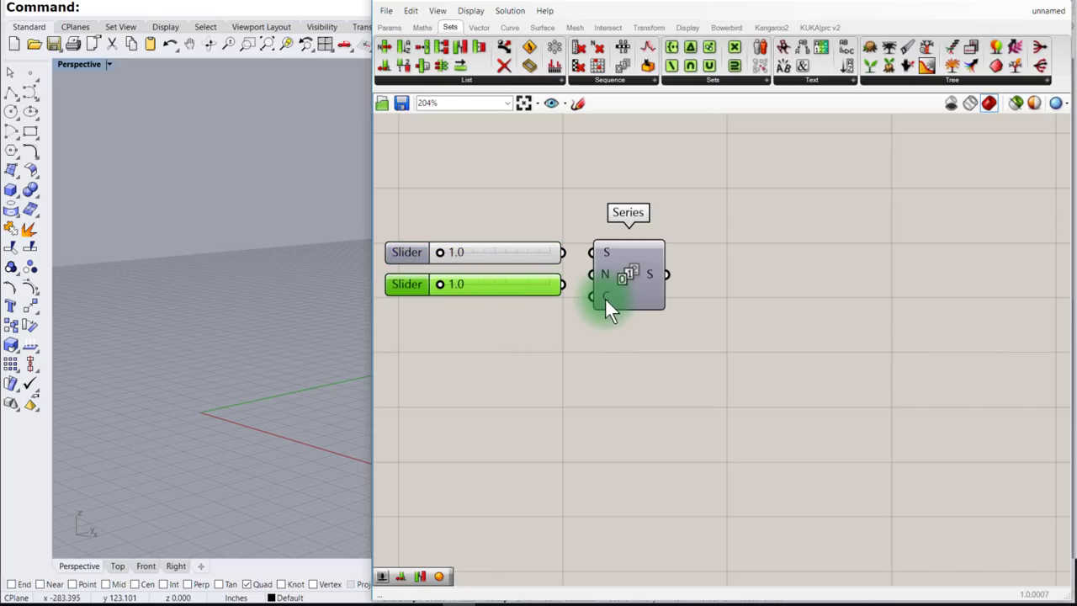
# Create an integer slider from 2 to 6 set to 5, and connect the three sliders to Series' S, N and C inputs.
pyautogui.doubleClick(475, 320)
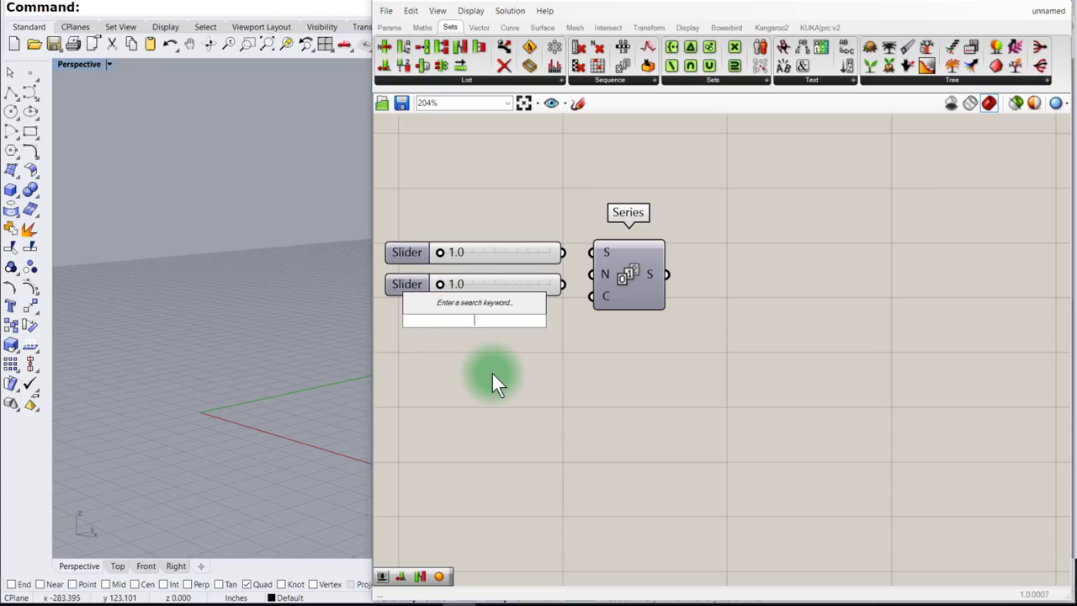
pyautogui.write('2<6')
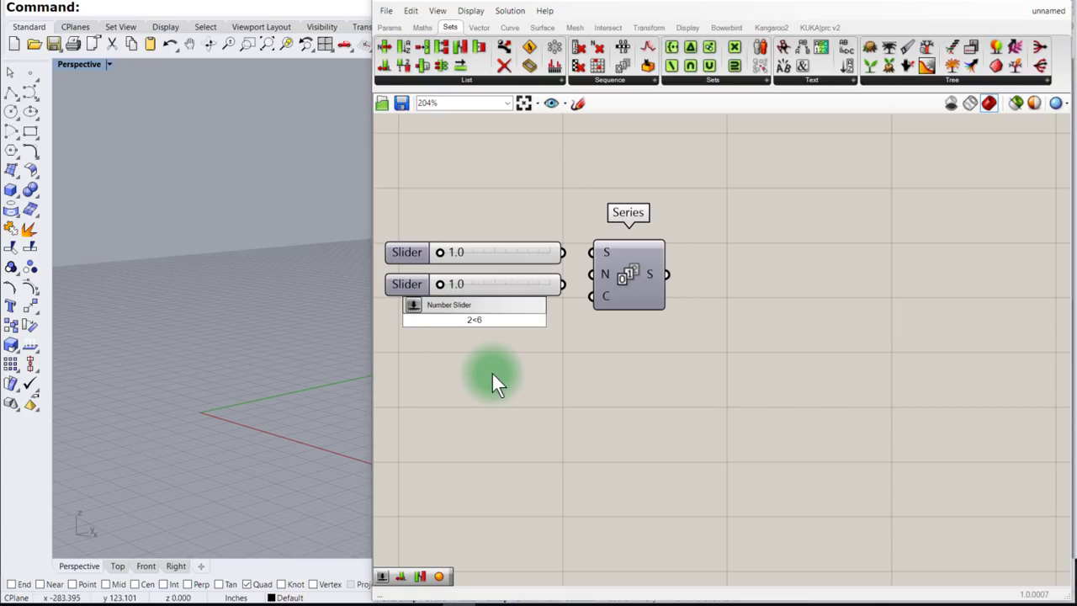
pyautogui.press('Return')
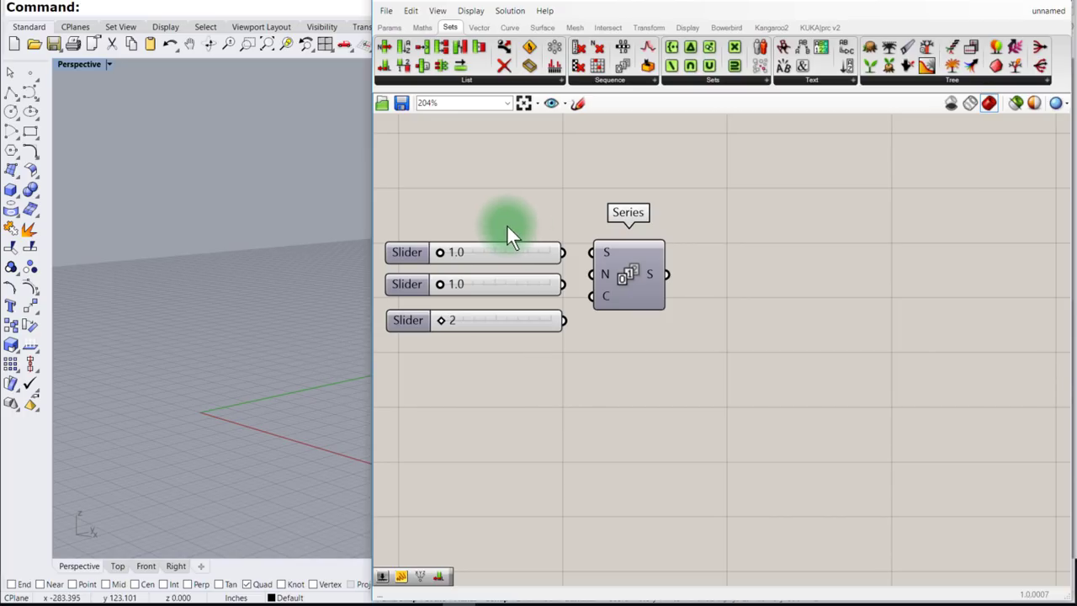
pyautogui.moveTo(564, 253); pyautogui.dragTo(593, 253)
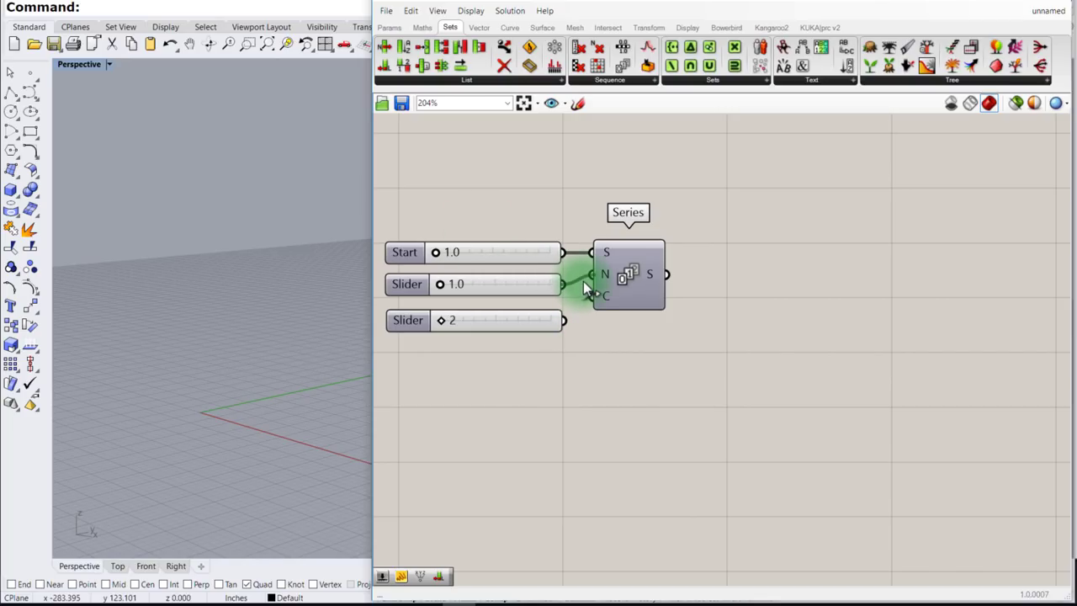
pyautogui.moveTo(583, 282); pyautogui.dragTo(587, 278)
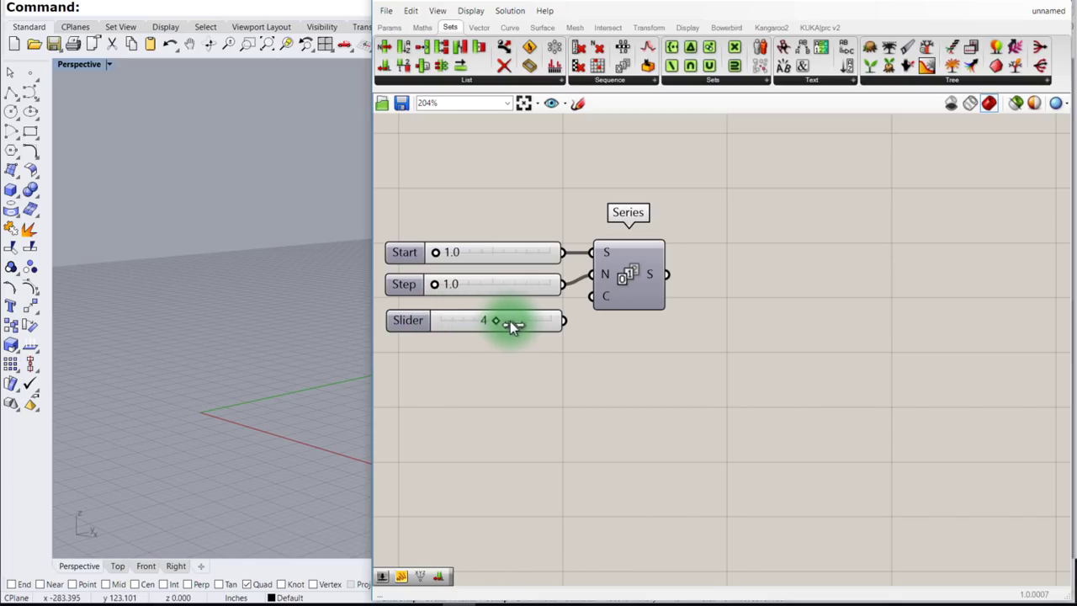
pyautogui.moveTo(564, 321); pyautogui.dragTo(591, 296)
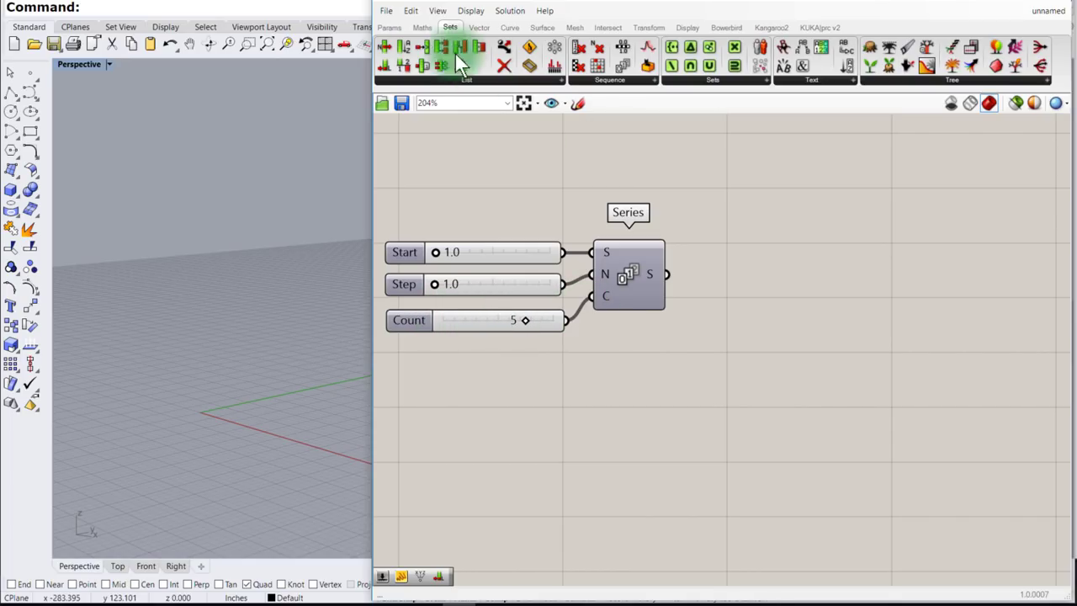
# Add a Panel beside Series and connect Series' output to it.
pyautogui.click(396, 26)
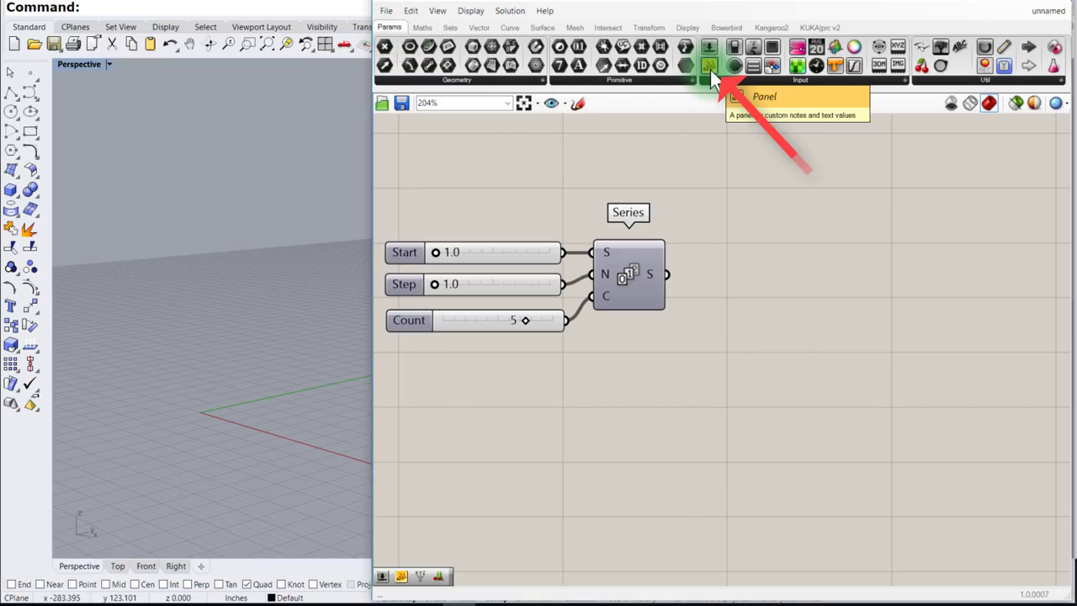
pyautogui.moveTo(711, 77); pyautogui.dragTo(737, 236)
pyautogui.moveTo(667, 274); pyautogui.dragTo(680, 224)
# Set the panel's font to Sans Serif (Humanist), resize the panel to fit its list of numbers and move it slightly up.
pyautogui.rightClick(768, 213)
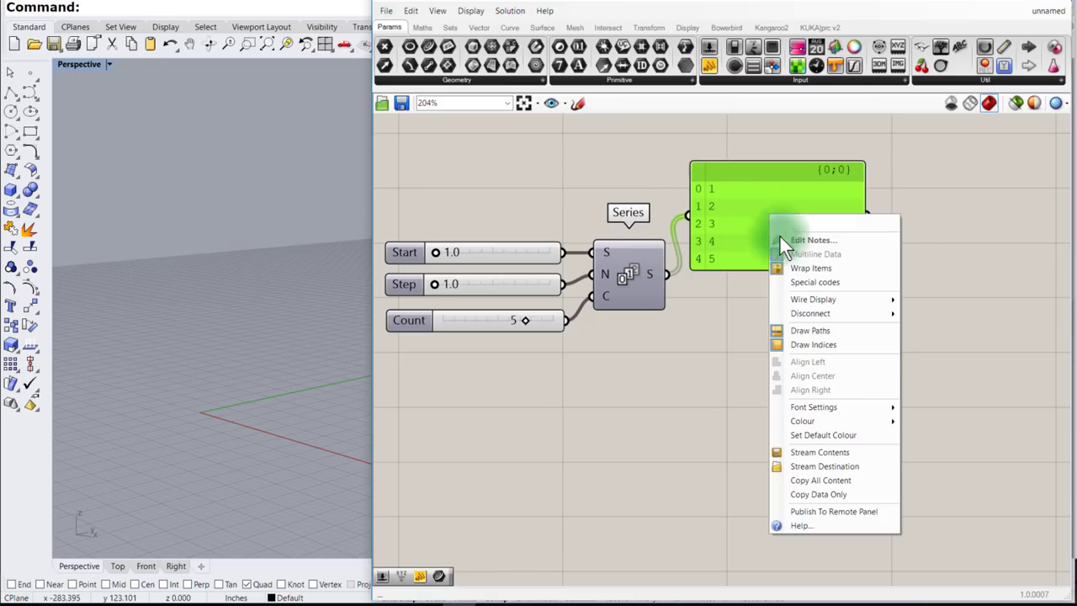
pyautogui.moveTo(814, 407)
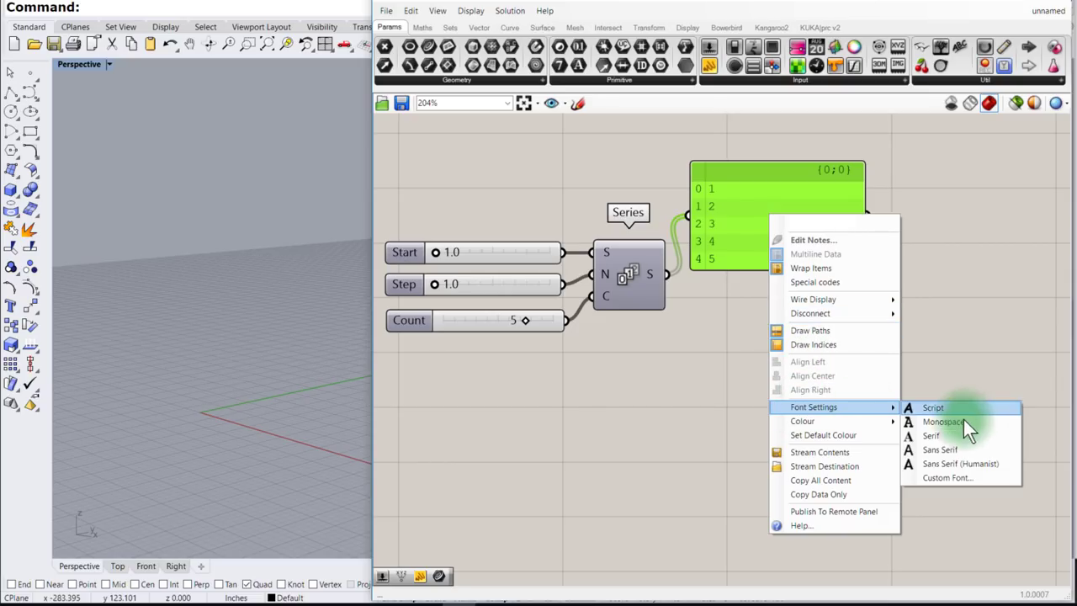
pyautogui.click(951, 464)
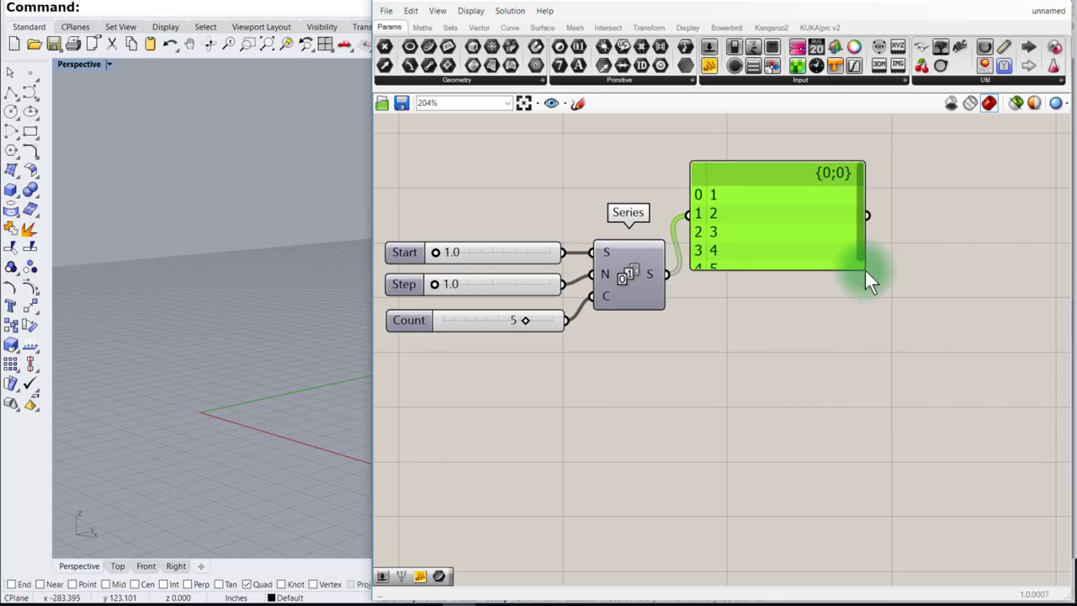
pyautogui.moveTo(863, 266); pyautogui.dragTo(751, 286)
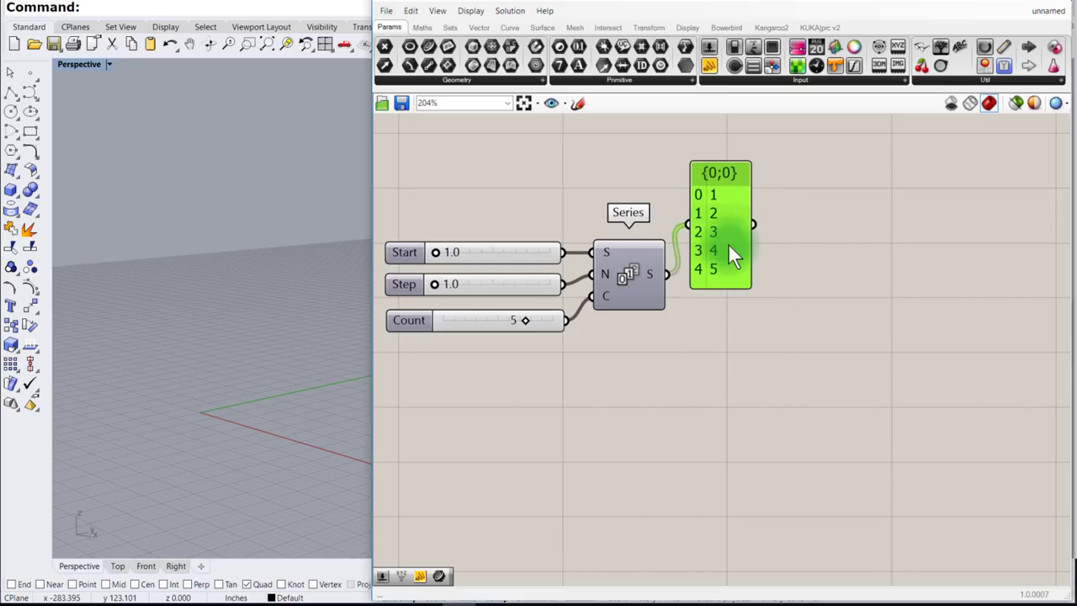
pyautogui.moveTo(729, 243); pyautogui.dragTo(730, 220)
pyautogui.moveTo(745, 332); pyautogui.dragTo(749, 370)
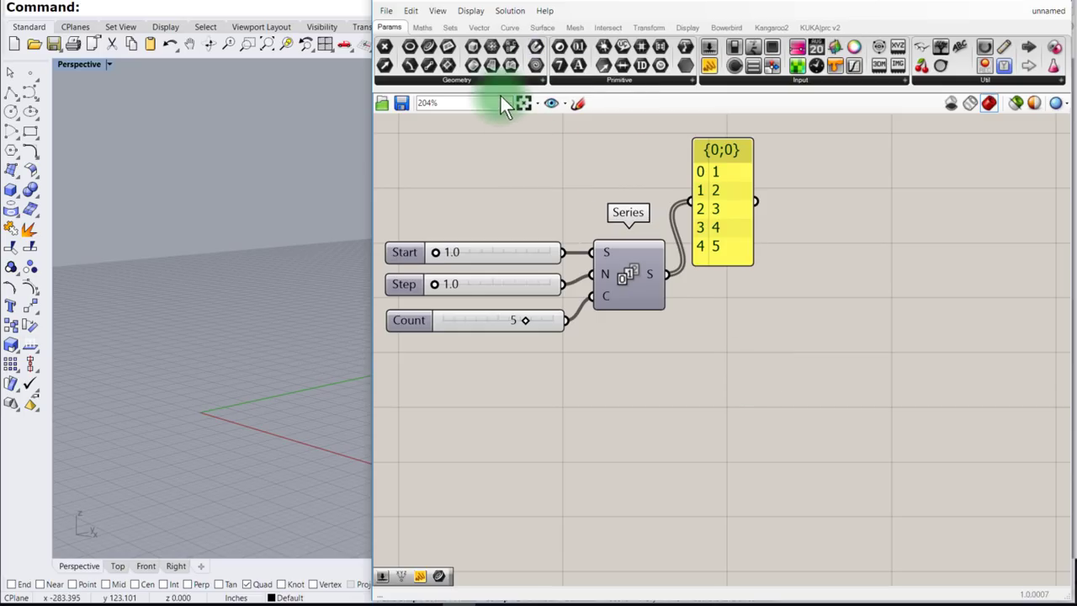
# Add a Reverse List component below the panel and connect Series' output to its L input.
pyautogui.click(448, 26)
pyautogui.click(455, 78)
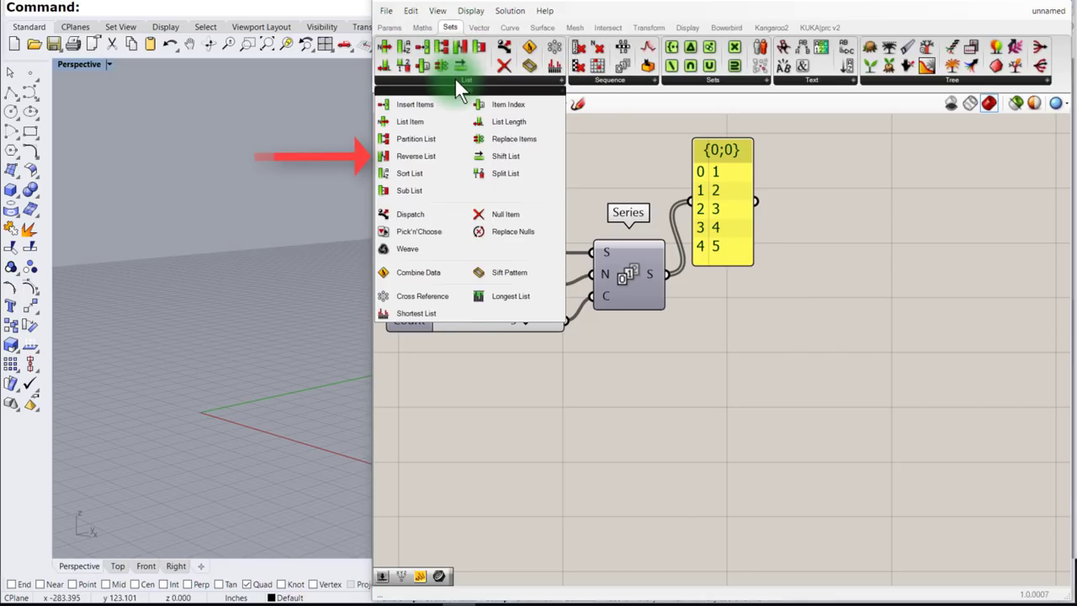
pyautogui.click(420, 155)
pyautogui.moveTo(420, 154); pyautogui.dragTo(721, 370)
pyautogui.moveTo(667, 274); pyautogui.dragTo(683, 368)
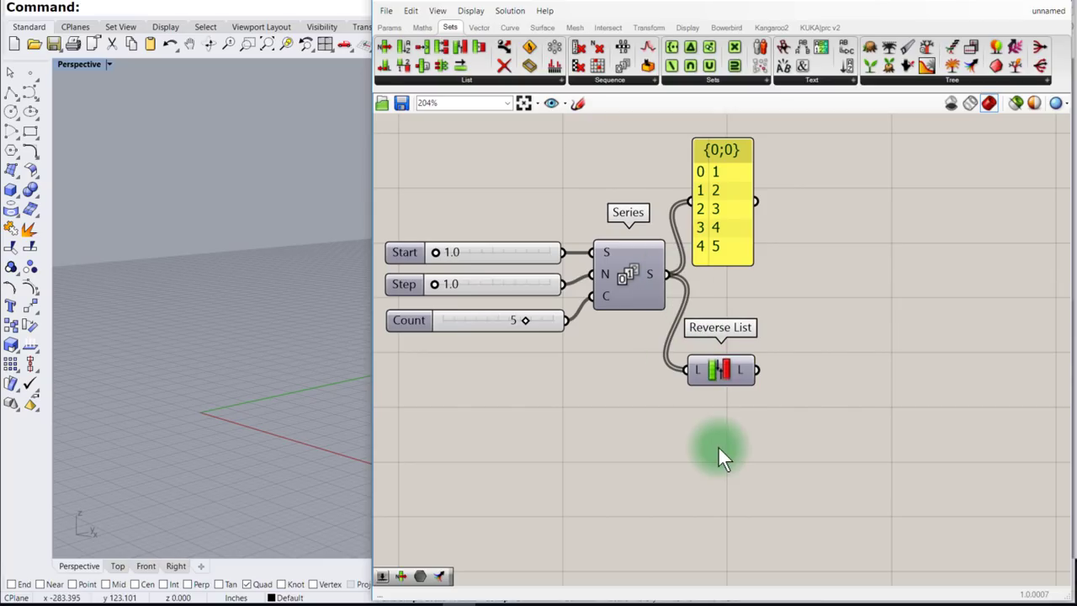
# Place a copy of the panel on Reverse List's output and line up the two panels one above the other.
pyautogui.moveTo(726, 197); pyautogui.dragTo(805, 391)
pyautogui.click(865, 406)
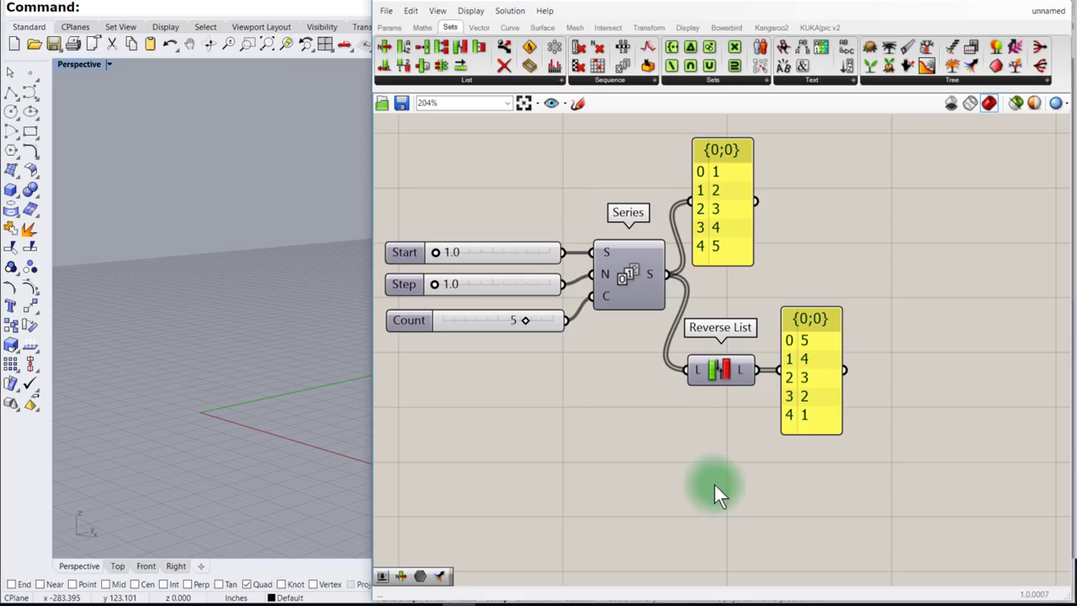
pyautogui.moveTo(721, 237); pyautogui.dragTo(802, 216)
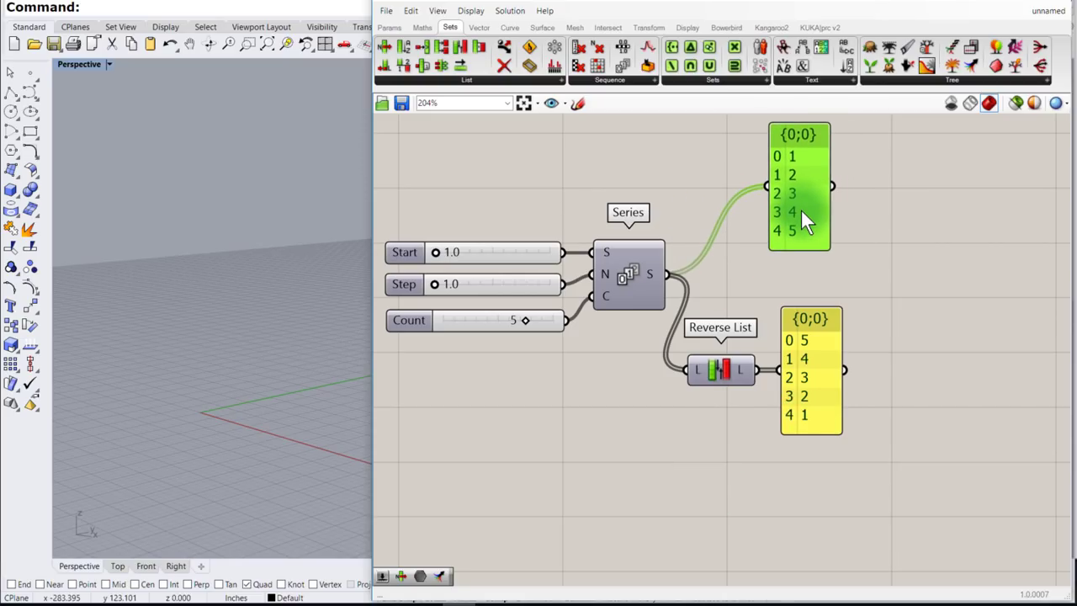
pyautogui.moveTo(877, 284); pyautogui.dragTo(808, 295, button='right')
pyautogui.click(746, 361)
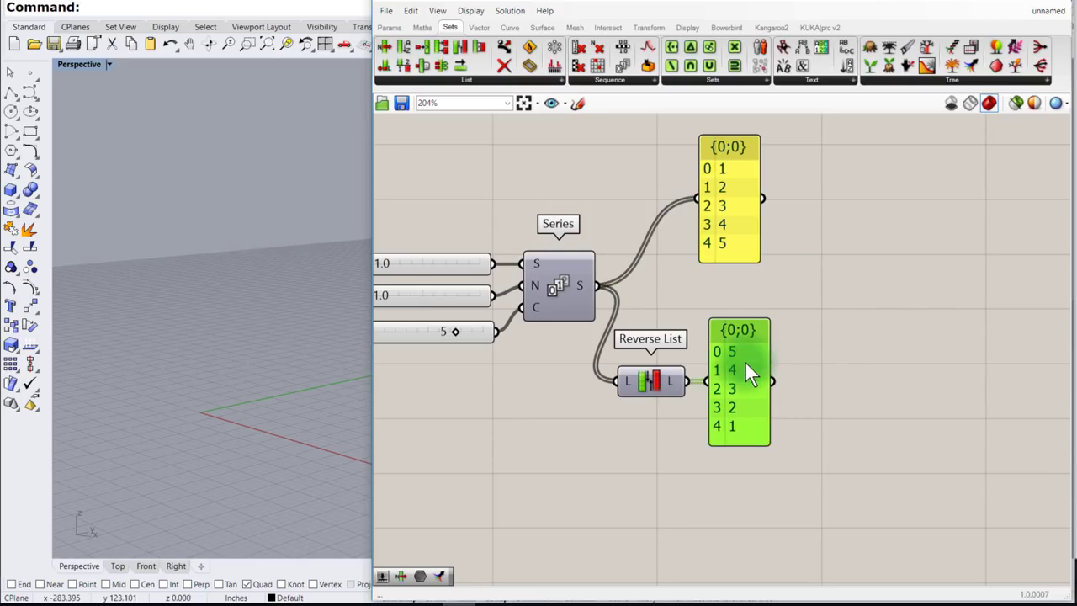
pyautogui.moveTo(745, 361); pyautogui.dragTo(742, 361)
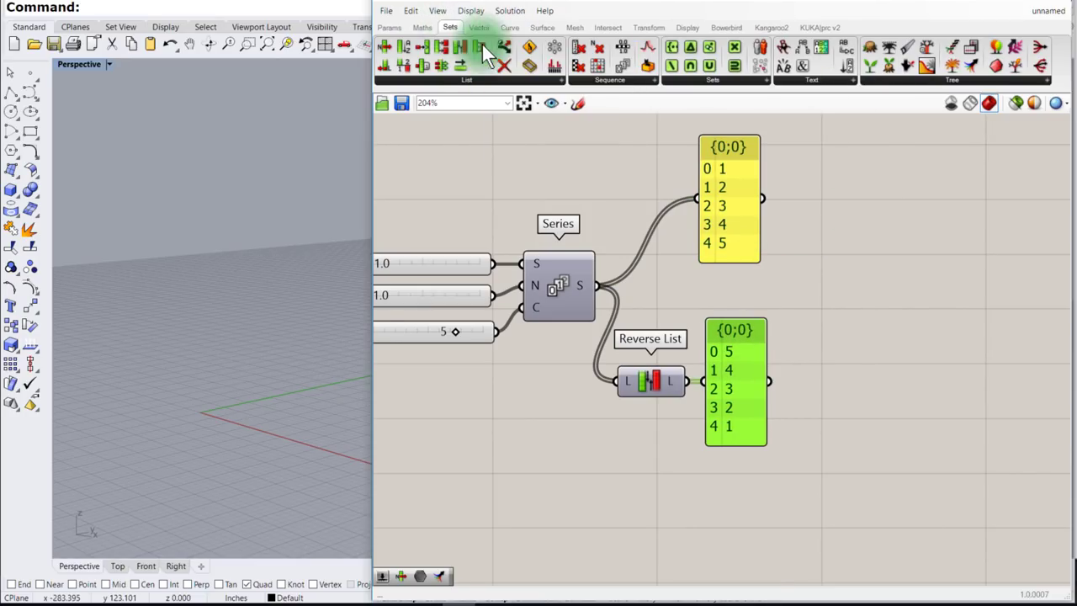
# Add a Merge component and connect the Series panel to D1 and the Reverse List panel to D2.
pyautogui.click(961, 76)
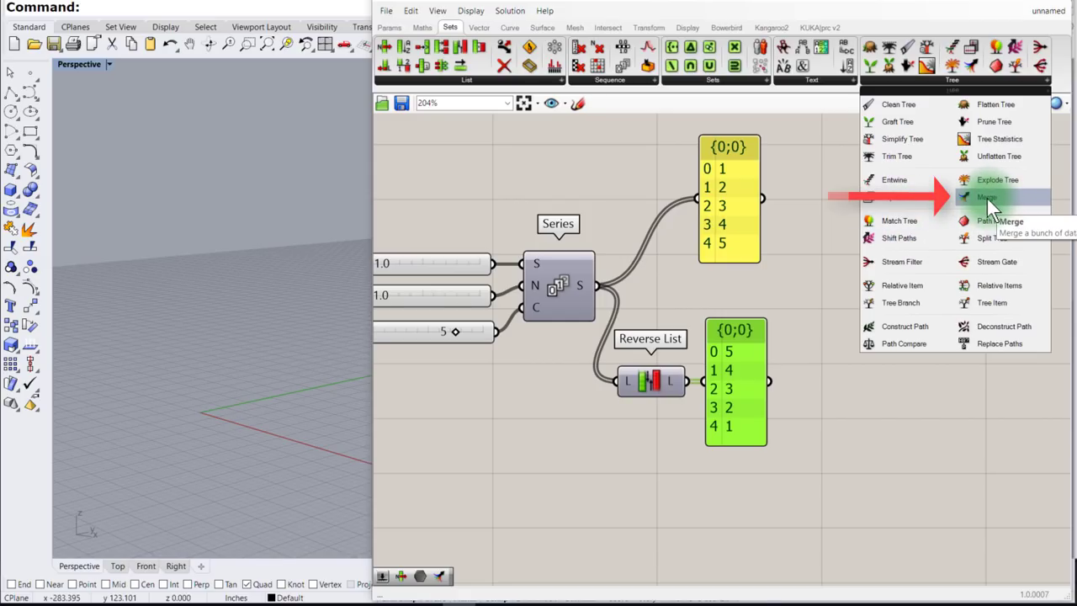
pyautogui.moveTo(986, 196); pyautogui.dragTo(831, 291)
pyautogui.moveTo(764, 199); pyautogui.dragTo(790, 276)
pyautogui.moveTo(768, 380); pyautogui.dragTo(786, 302)
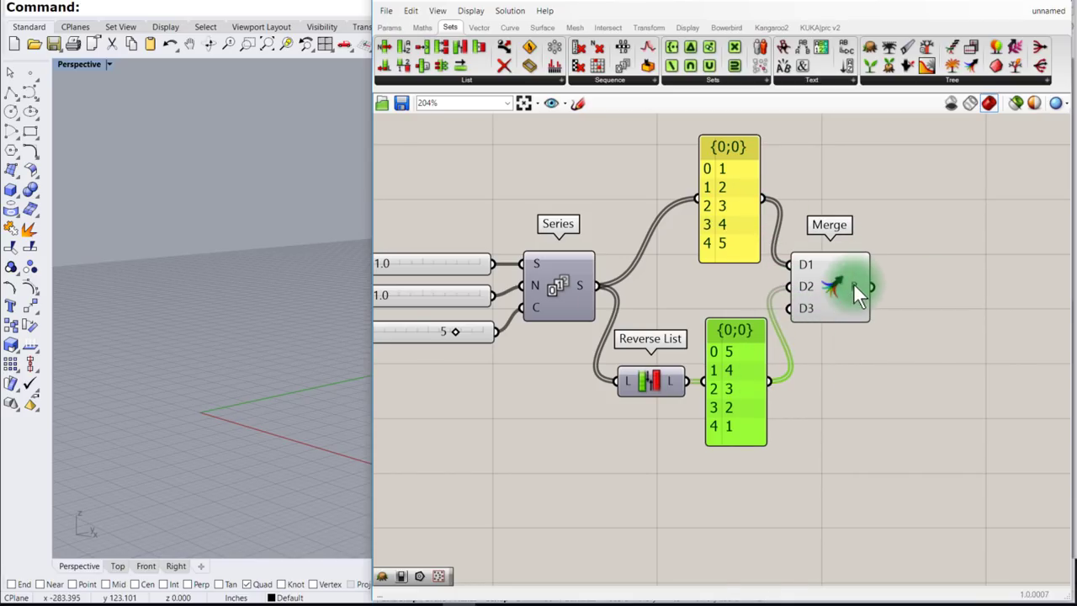
# Add a List Length component up beside Merge and connect Merge's R output to its L input.
pyautogui.moveTo(853, 285)
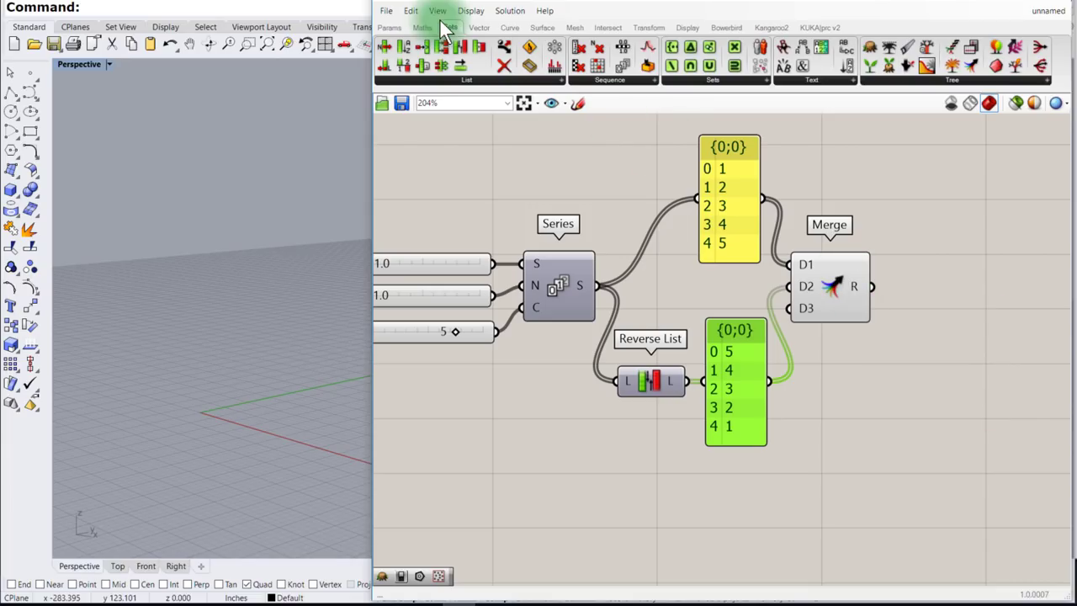
pyautogui.click(463, 79)
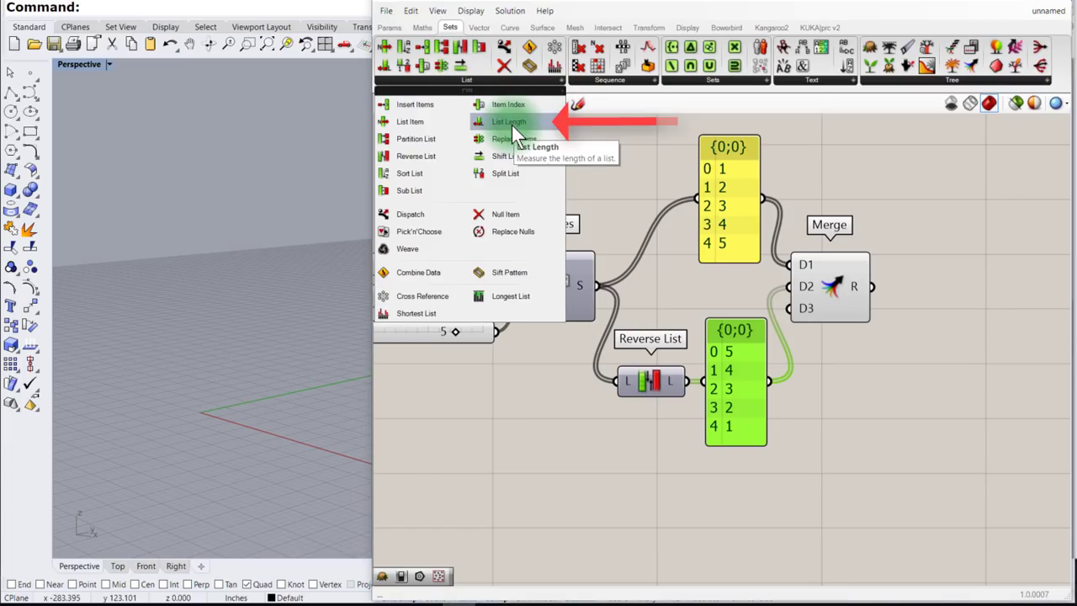
pyautogui.moveTo(511, 122); pyautogui.dragTo(911, 202)
pyautogui.moveTo(936, 202)
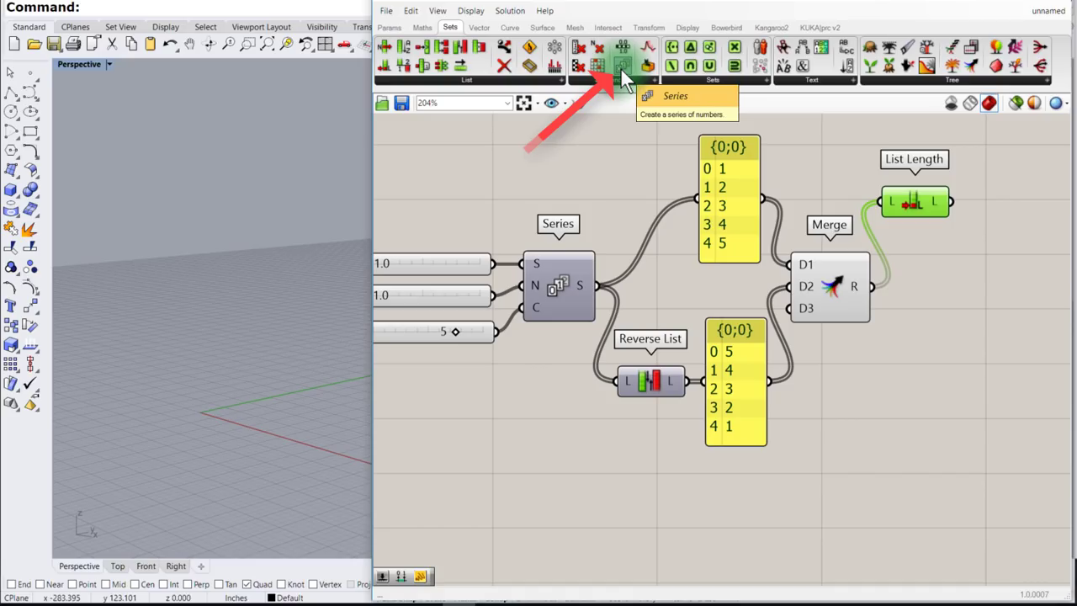
# Add a second Series component, connect List Length's output to its C input and line it up beside List Length.
pyautogui.moveTo(622, 67)
pyautogui.mouseDown()
pyautogui.moveTo(990, 308)
pyautogui.moveTo(999, 299)
pyautogui.mouseUp()
pyautogui.moveTo(953, 203); pyautogui.dragTo(953, 330)
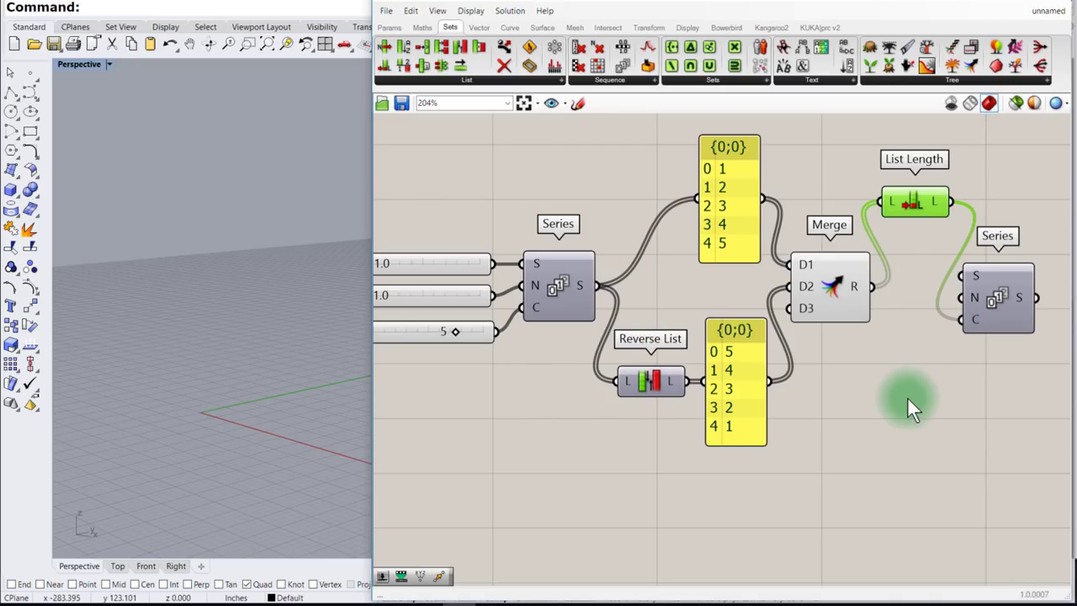
pyautogui.moveTo(994, 312); pyautogui.dragTo(1008, 195)
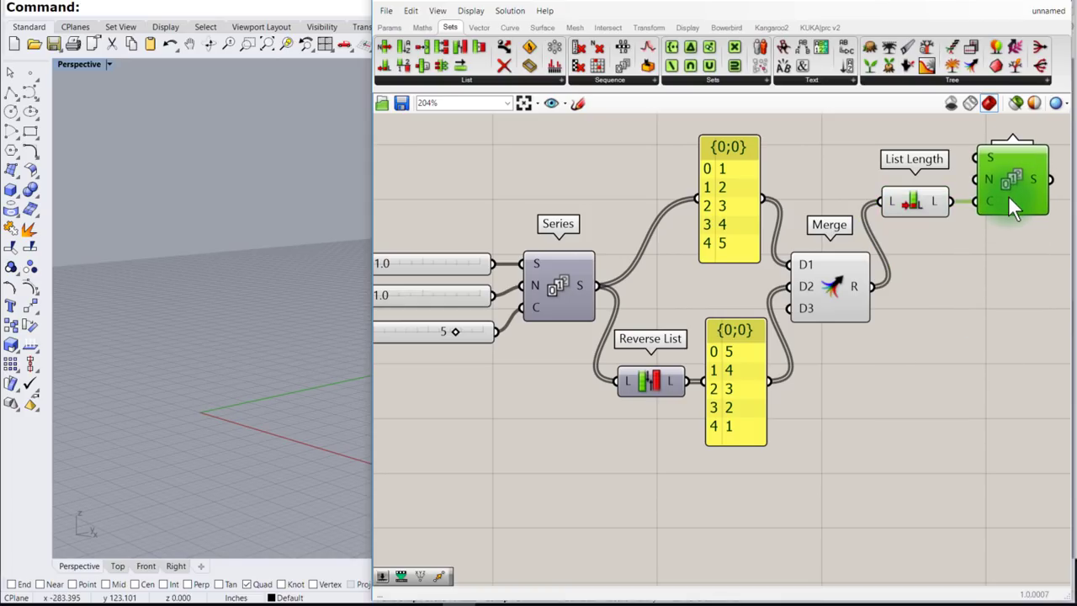
pyautogui.moveTo(1001, 263); pyautogui.dragTo(697, 267, button='right')
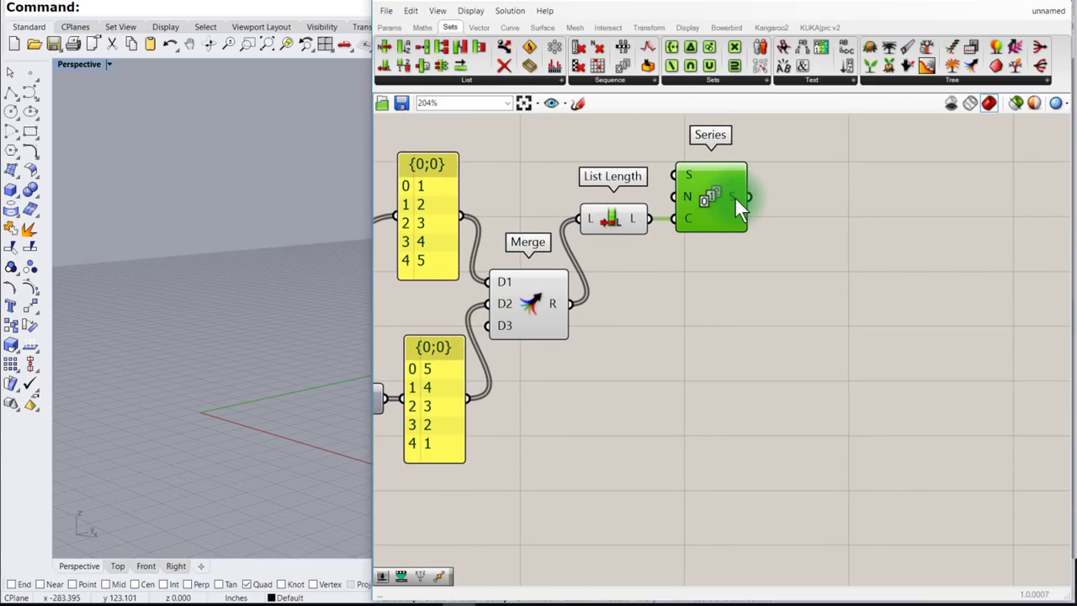
pyautogui.moveTo(735, 197)
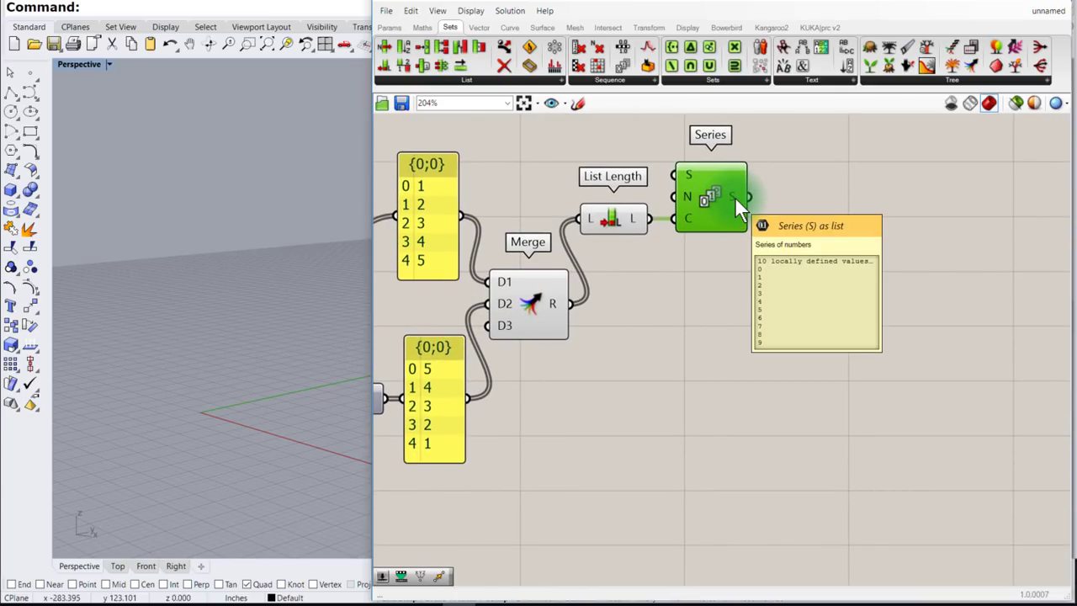
# Add a Construct Point component and connect the second Series' S output to its Z input.
pyautogui.click(483, 28)
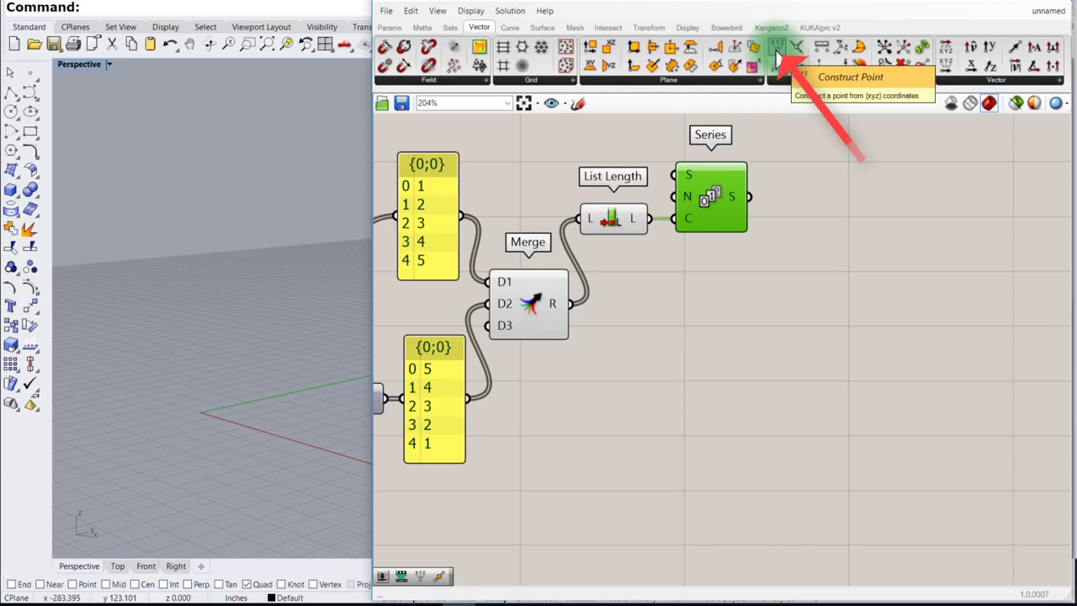
pyautogui.moveTo(804, 118); pyautogui.dragTo(751, 200)
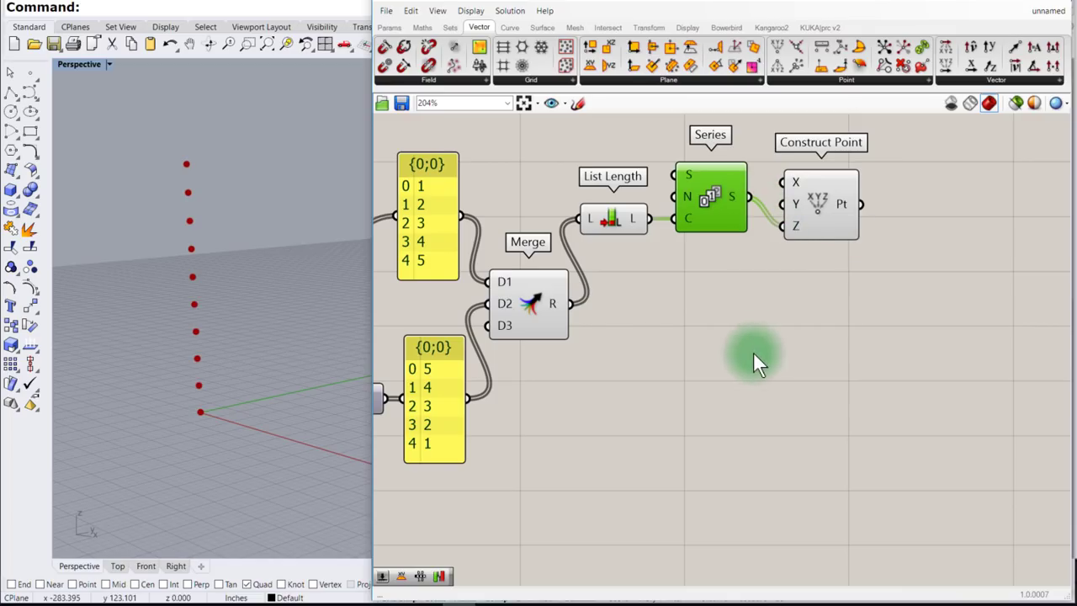
# Shift Reverse List and its panel slightly to line up with the upper panel, and level Construct Point's Z input with the second Series' output.
pyautogui.moveTo(679, 371); pyautogui.dragTo(939, 365, button='right')
pyautogui.scroll(-1, 940, 364)
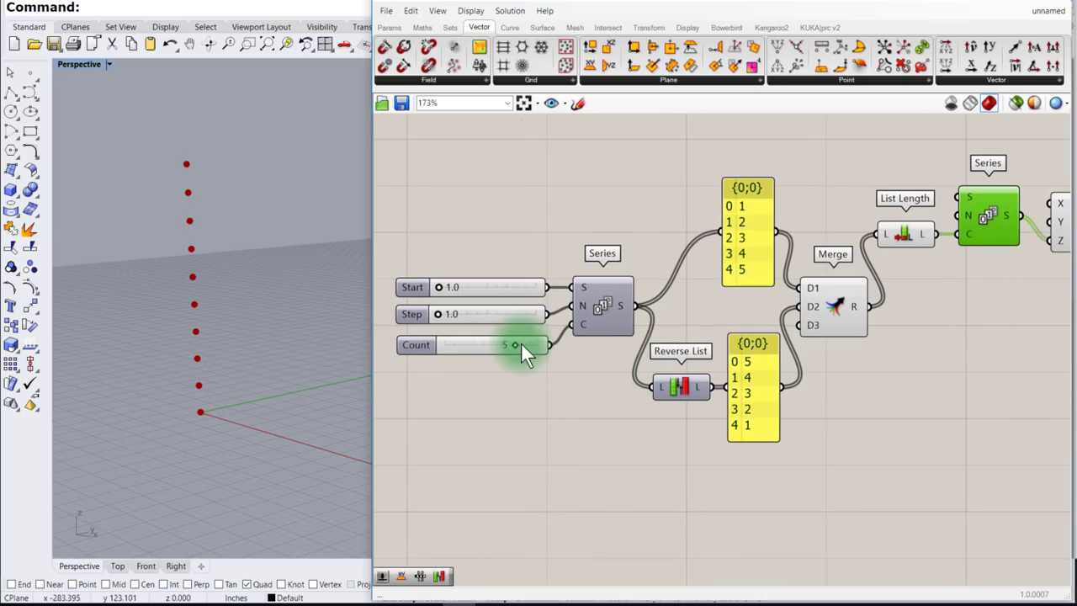
pyautogui.moveTo(518, 345)
pyautogui.mouseDown()
pyautogui.moveTo(474, 345)
pyautogui.moveTo(523, 350)
pyautogui.mouseUp()
pyautogui.moveTo(439, 314); pyautogui.dragTo(424, 286)
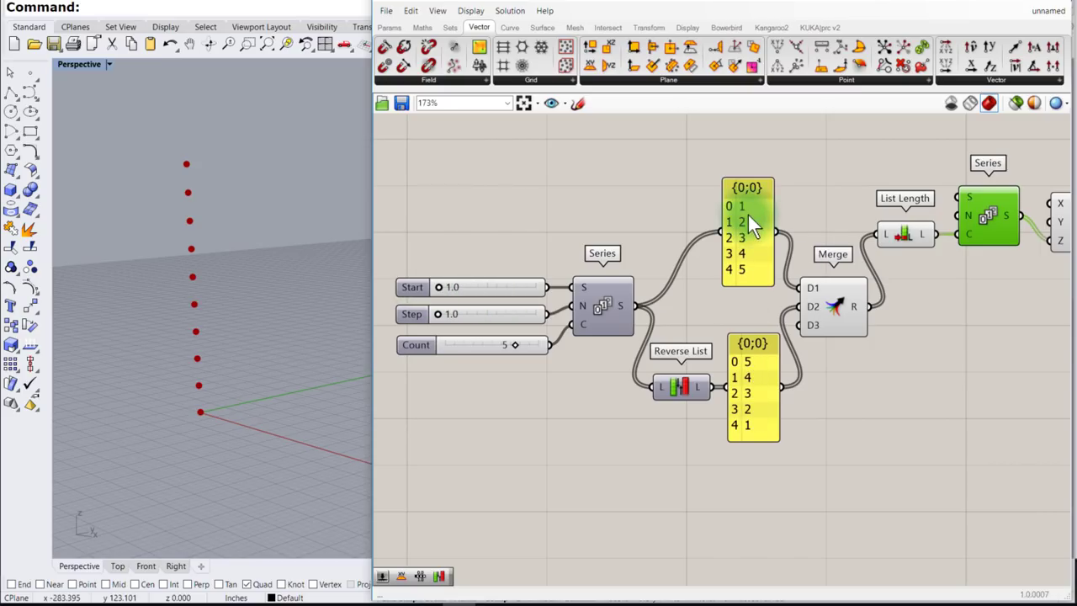
pyautogui.moveTo(677, 387); pyautogui.dragTo(668, 388)
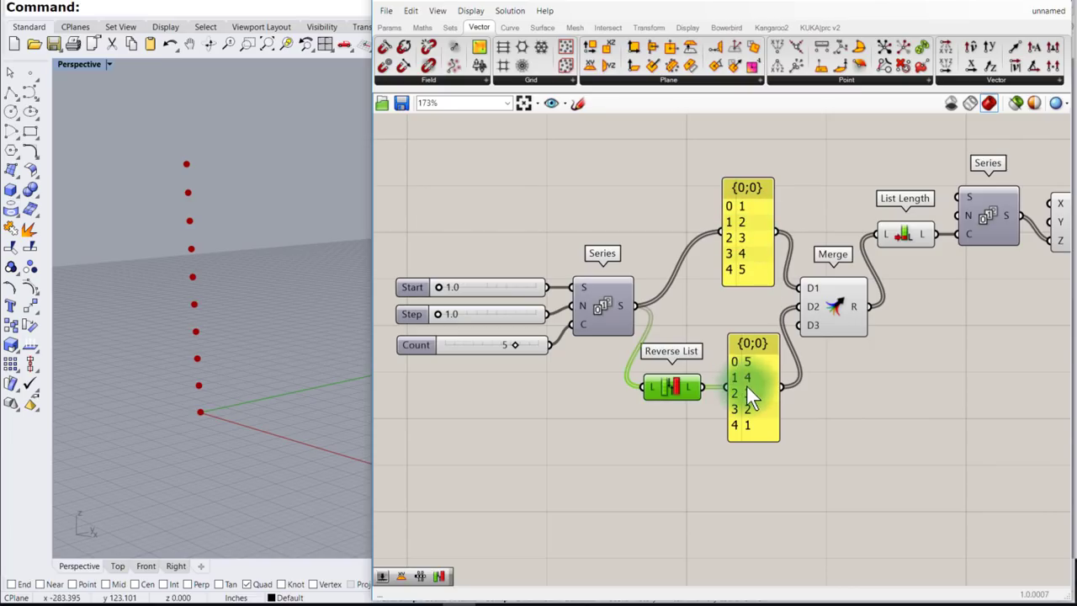
pyautogui.moveTo(748, 387); pyautogui.dragTo(743, 389)
pyautogui.moveTo(893, 375); pyautogui.dragTo(702, 362, button='right')
pyautogui.moveTo(894, 226); pyautogui.dragTo(891, 202)
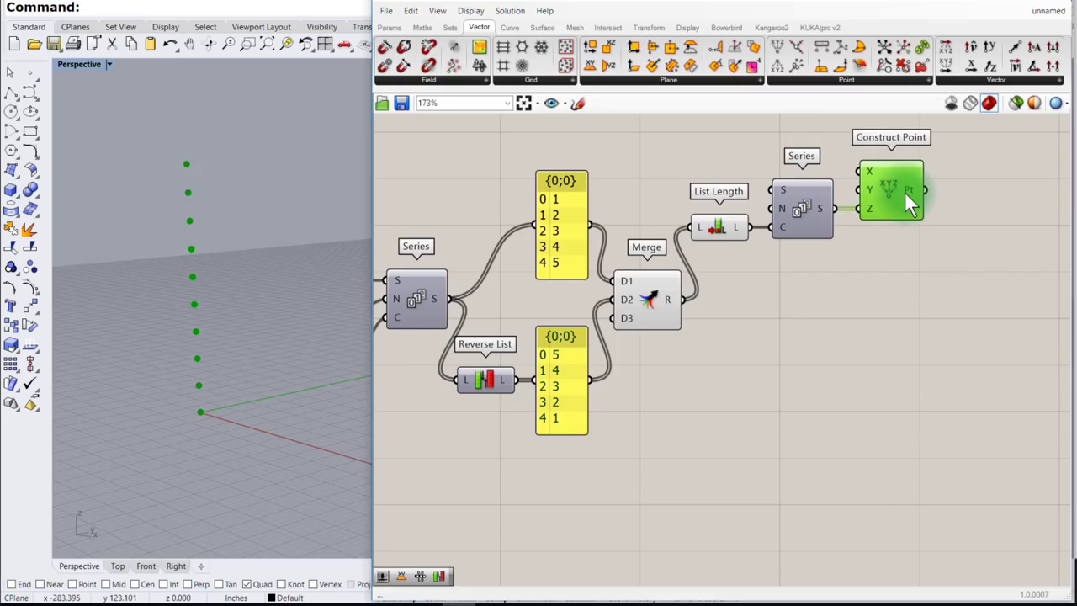
pyautogui.click(787, 311)
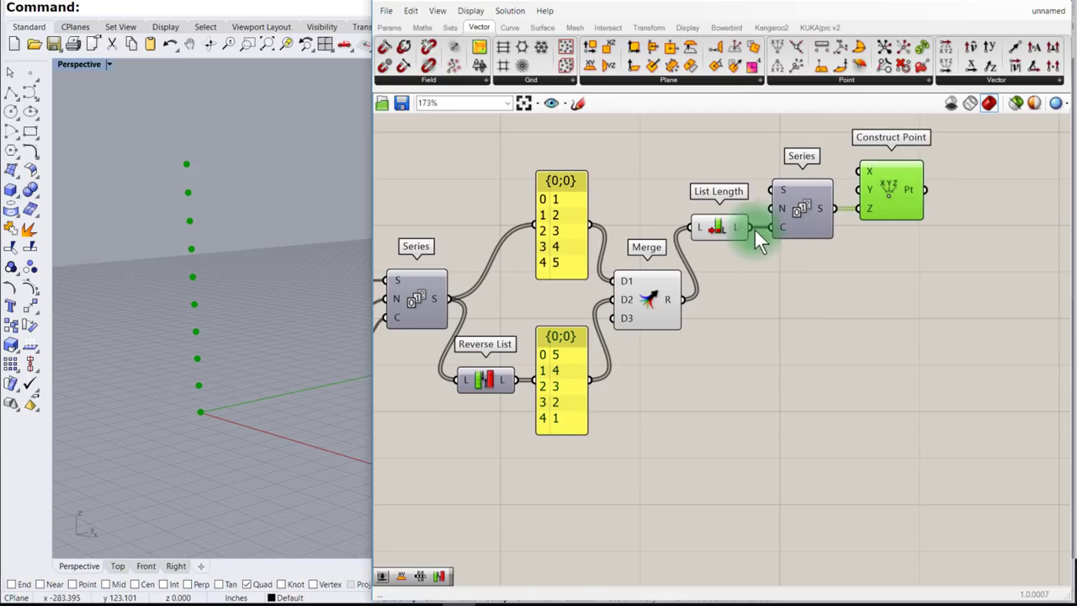
# Add a Polygon component below Construct Point and connect Construct Point's Pt output to its P input.
pyautogui.click(513, 27)
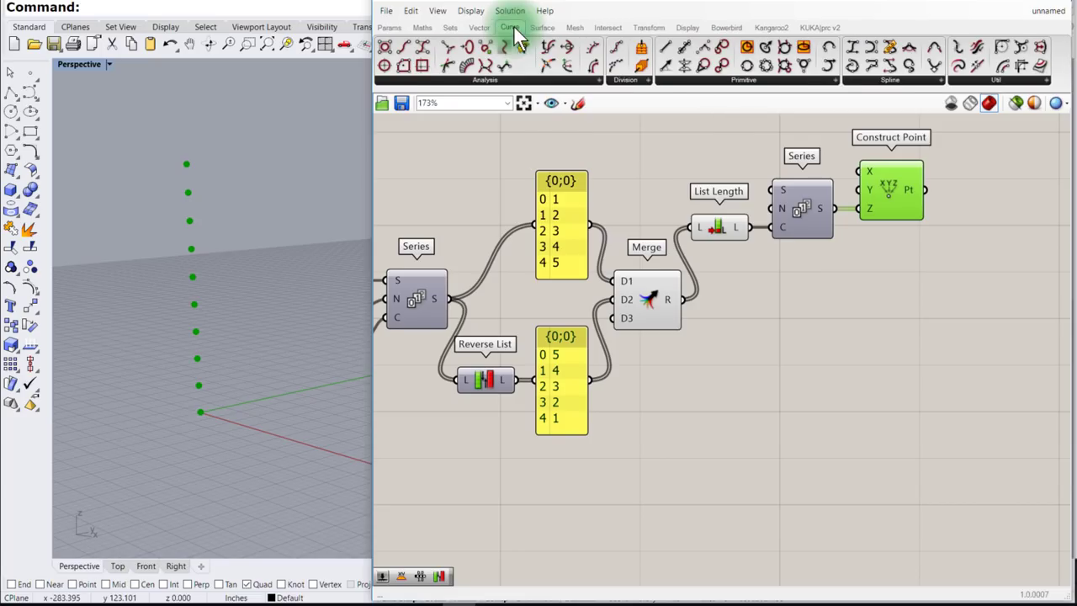
pyautogui.click(687, 113)
pyautogui.click(744, 85)
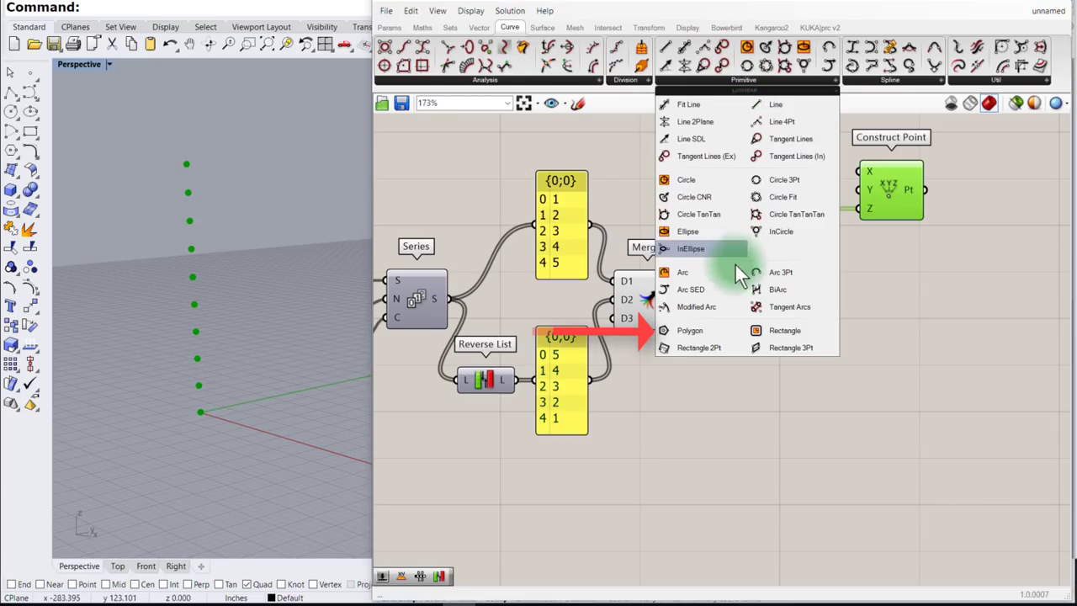
pyautogui.click(691, 330)
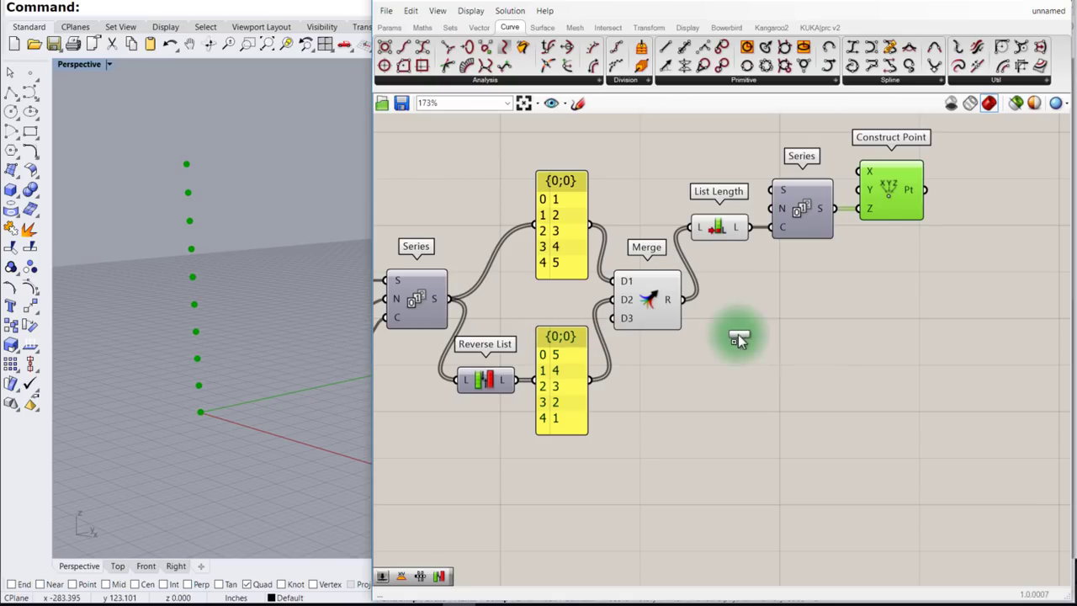
pyautogui.click(998, 306)
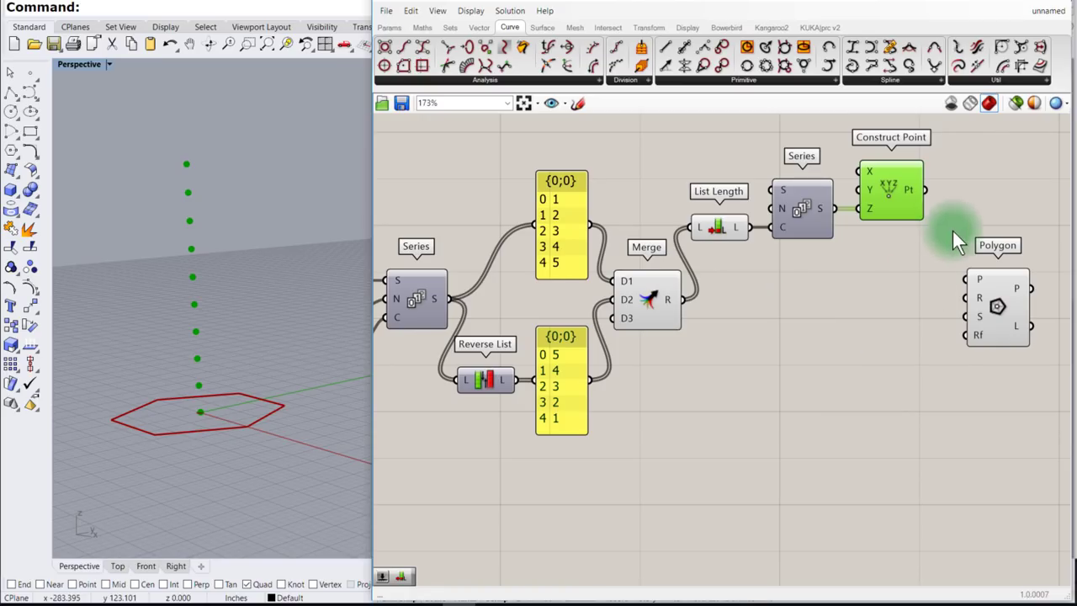
pyautogui.moveTo(930, 200); pyautogui.dragTo(964, 280)
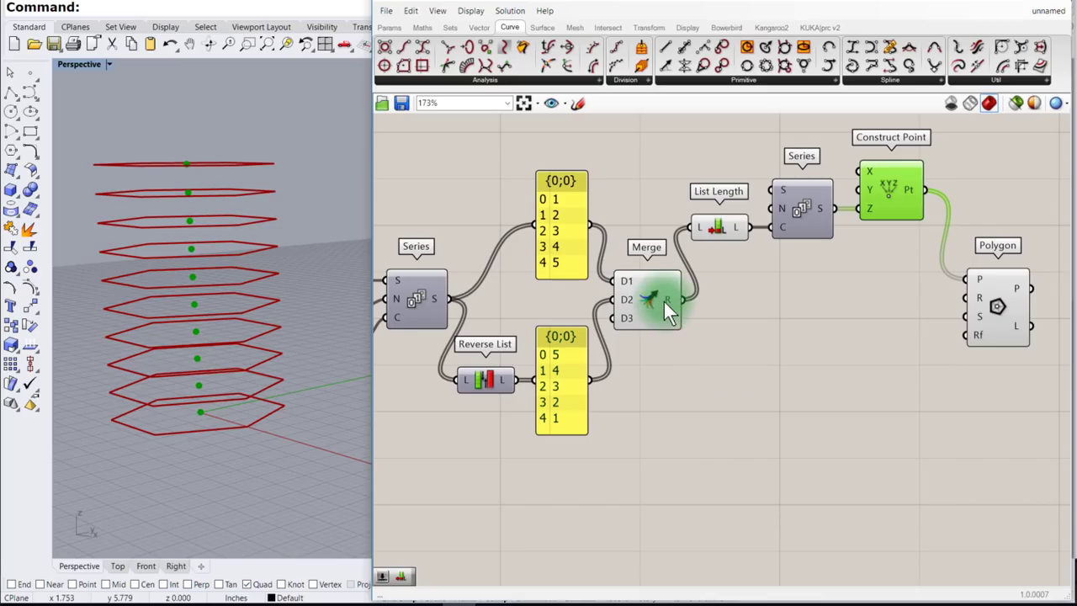
# Connect Merge's R output to Polygon's R input so the merged list drives the polygon radii.
pyautogui.moveTo(667, 302)
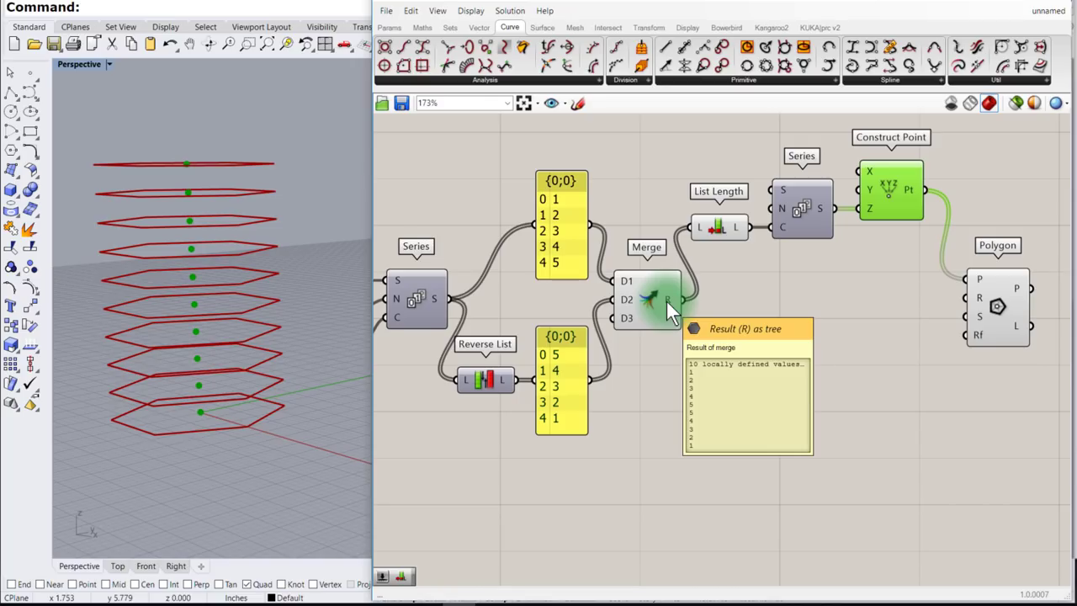
pyautogui.moveTo(683, 302); pyautogui.dragTo(951, 303)
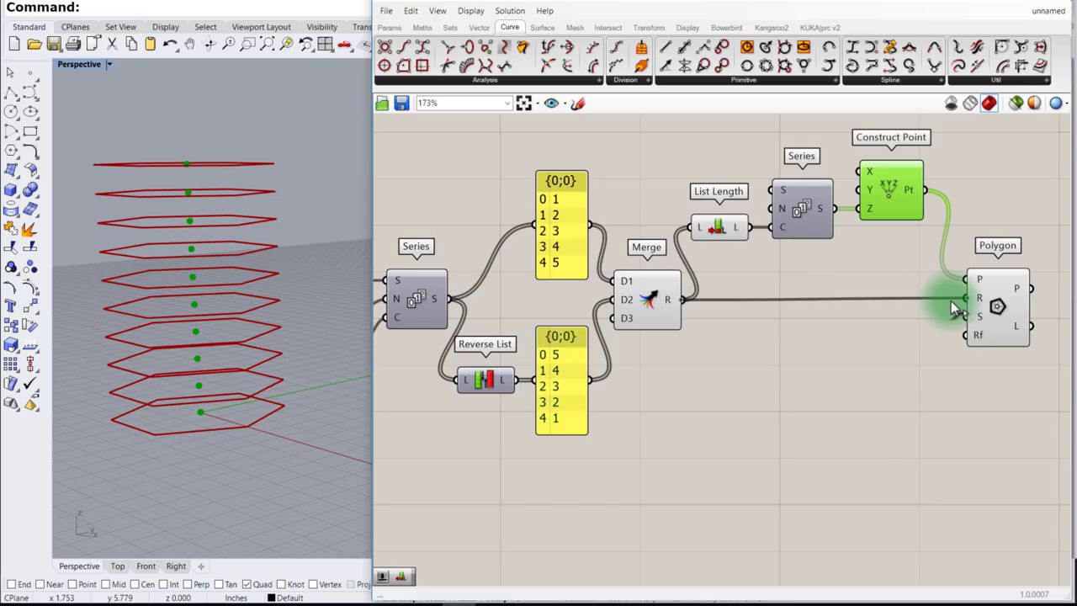
pyautogui.moveTo(235, 396); pyautogui.dragTo(216, 389, button='right')
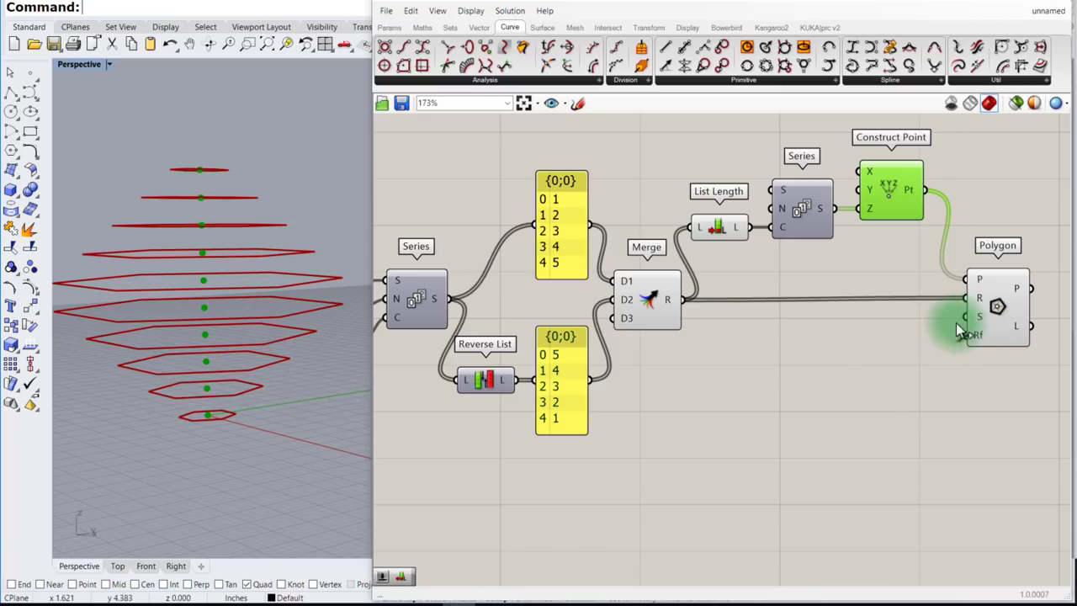
# Create a number slider ranging from 3 to 8, connect it to Polygon's S input and set it to 4.
pyautogui.doubleClick(795, 348)
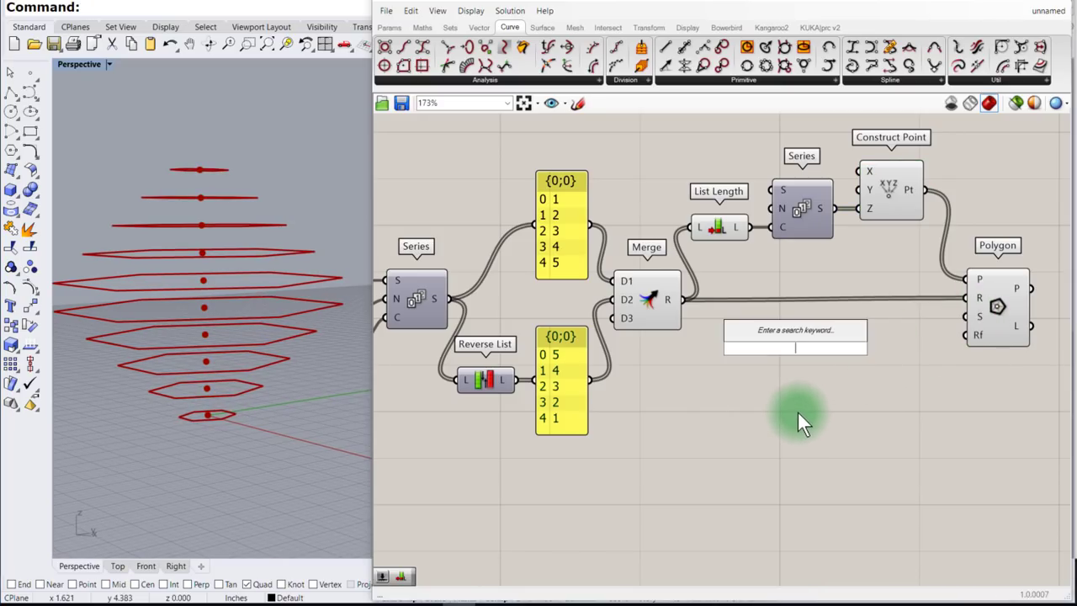
pyautogui.write('3')
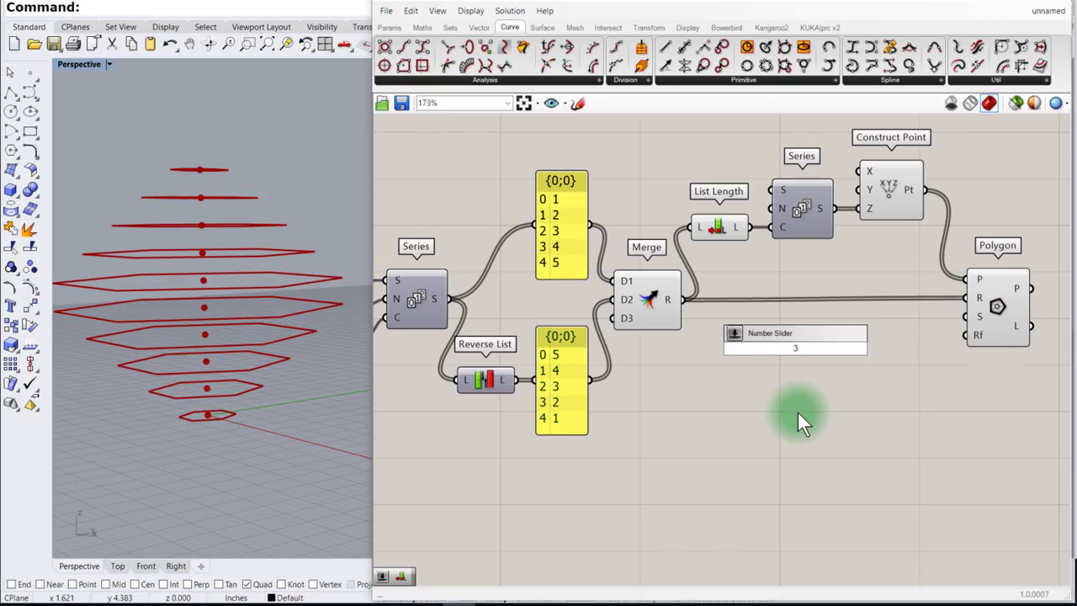
pyautogui.write('<8')
pyautogui.press('Return')
pyautogui.moveTo(872, 348); pyautogui.dragTo(966, 317)
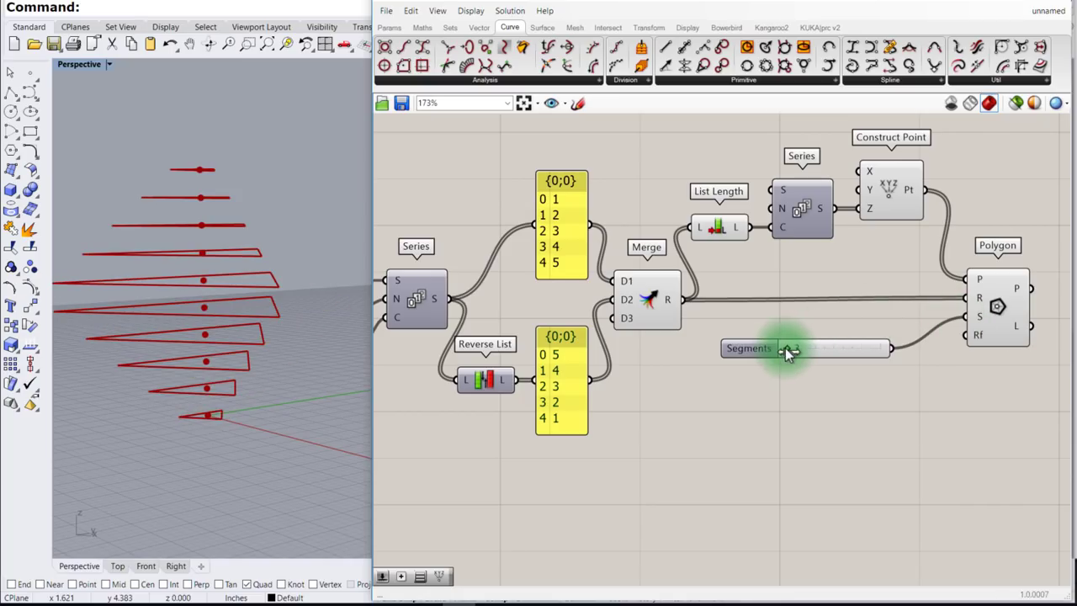
pyautogui.moveTo(785, 352); pyautogui.dragTo(807, 354)
# Set the first Series' Start slider to 2.7 and its Count slider to 6.
pyautogui.moveTo(211, 324); pyautogui.dragTo(684, 381, button='right')
pyautogui.scroll(-3, 481, 345)
pyautogui.moveTo(482, 345); pyautogui.dragTo(572, 343, button='right')
pyautogui.scroll(4, 481, 324)
pyautogui.moveTo(450, 328); pyautogui.dragTo(499, 298)
pyautogui.click(502, 359)
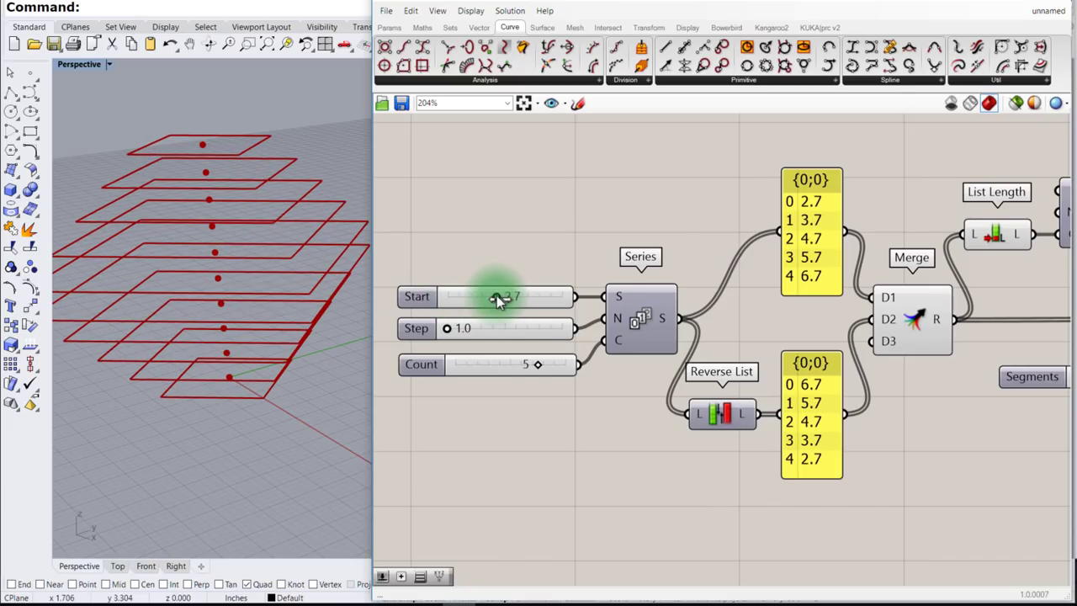
pyautogui.click(519, 368)
pyautogui.moveTo(536, 368); pyautogui.dragTo(573, 371)
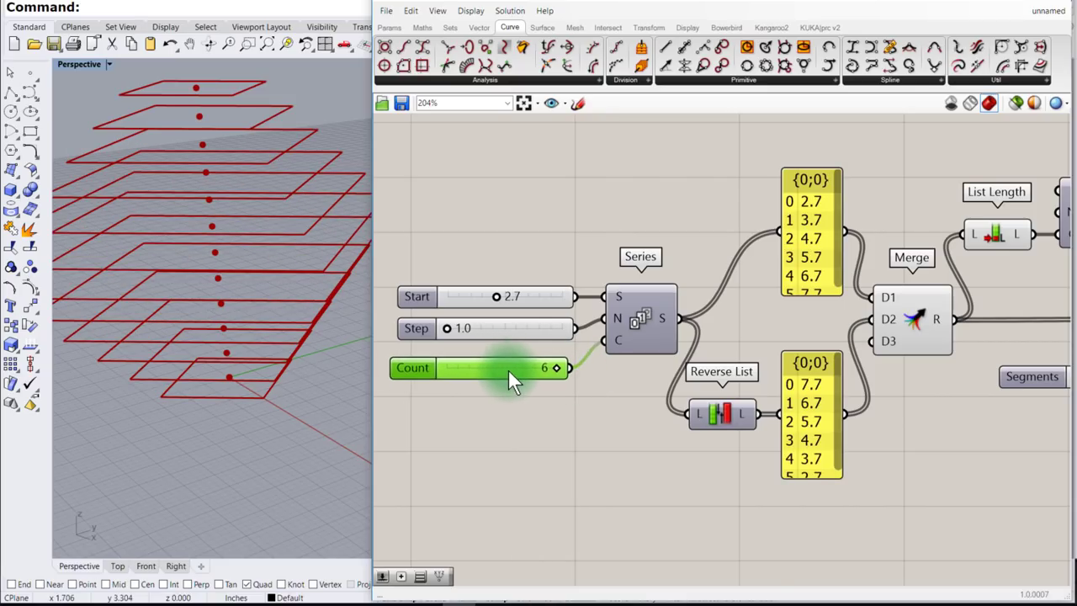
# Add a Loft component beside Polygon and connect Polygon's P output to its C input.
pyautogui.scroll(-3, 504, 368)
pyautogui.moveTo(922, 402); pyautogui.dragTo(888, 408, button='right')
pyautogui.scroll(3, 850, 409)
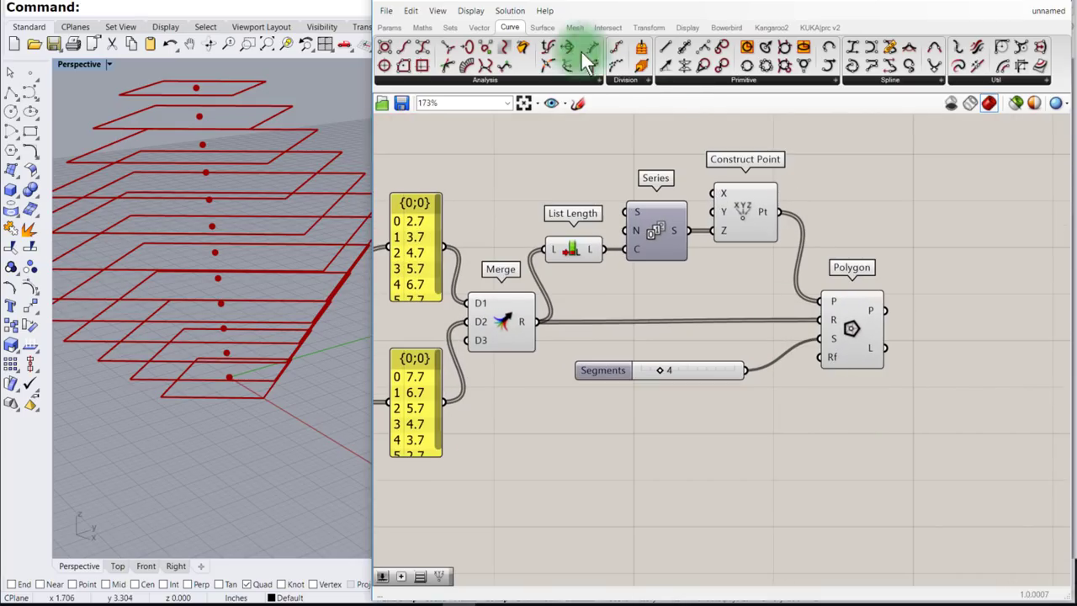
pyautogui.click(544, 26)
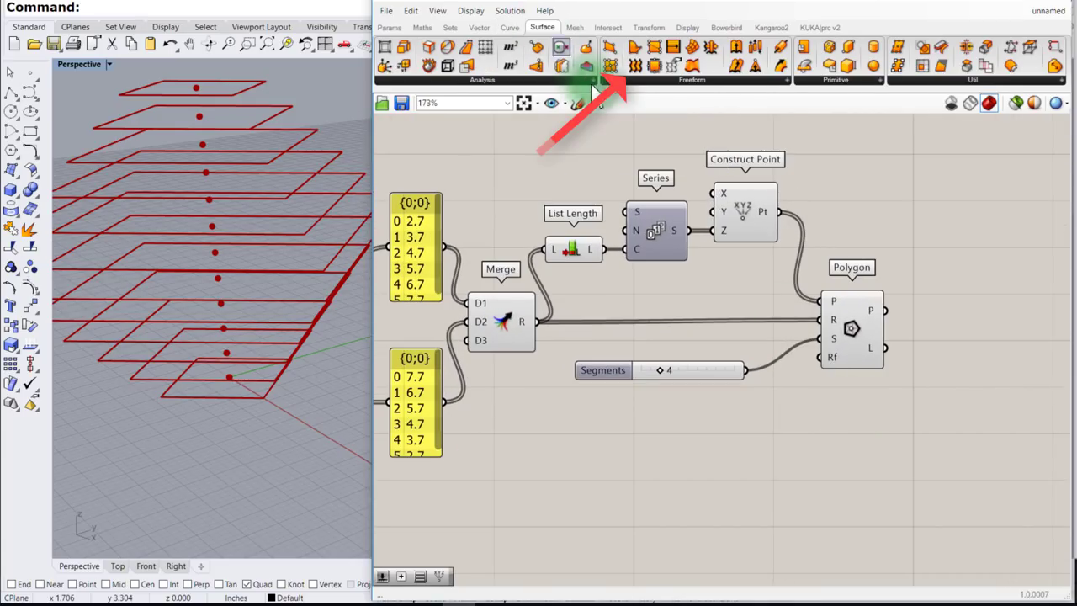
pyautogui.moveTo(639, 69); pyautogui.dragTo(963, 315)
pyautogui.moveTo(884, 311); pyautogui.dragTo(934, 310)
pyautogui.click(975, 326)
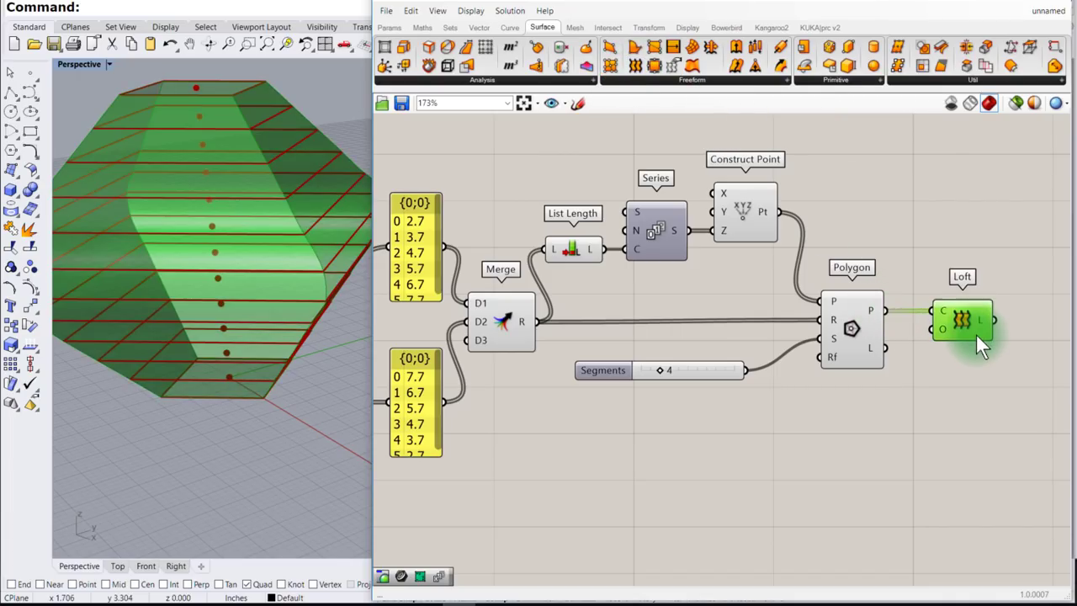
pyautogui.moveTo(306, 443); pyautogui.dragTo(305, 413, button='right')
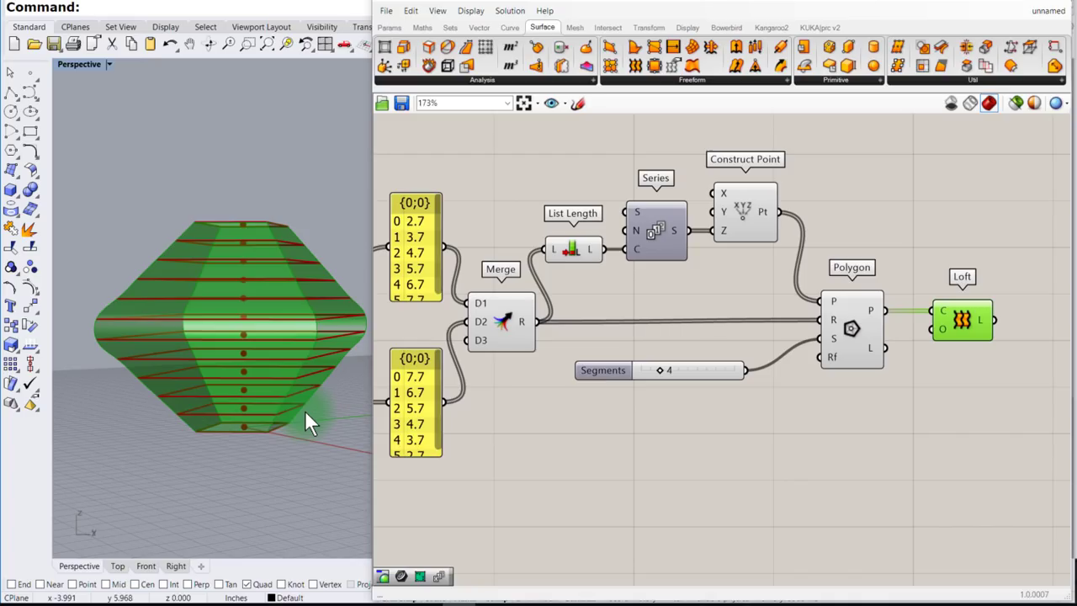